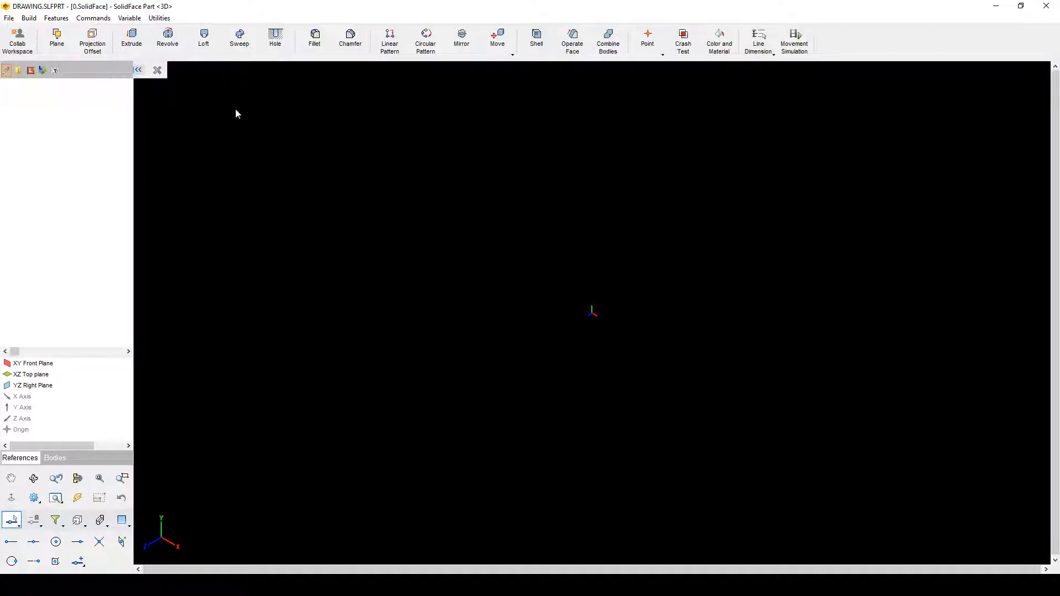
# Step: Sketch a rectangle centred on the origin on the XZ Top plane and finish the sketch
pyautogui.click(157, 73)
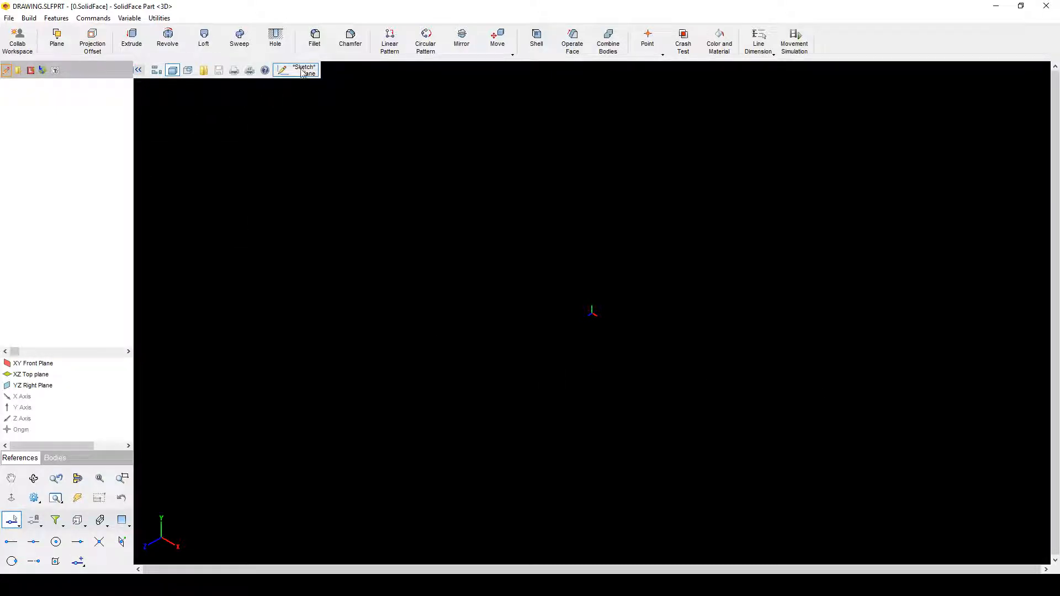
pyautogui.click(296, 72)
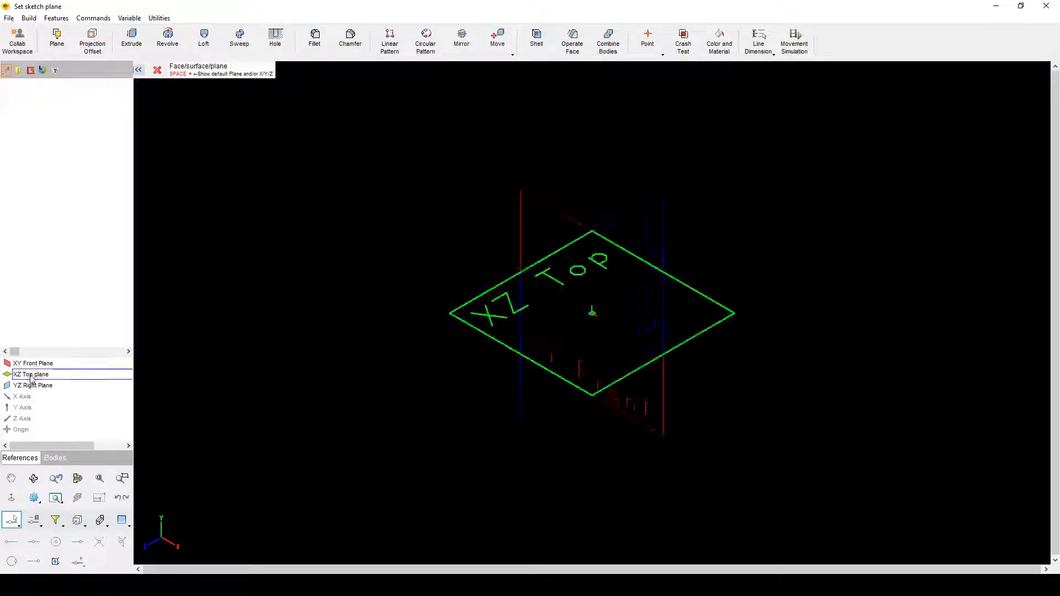
pyautogui.click(43, 374)
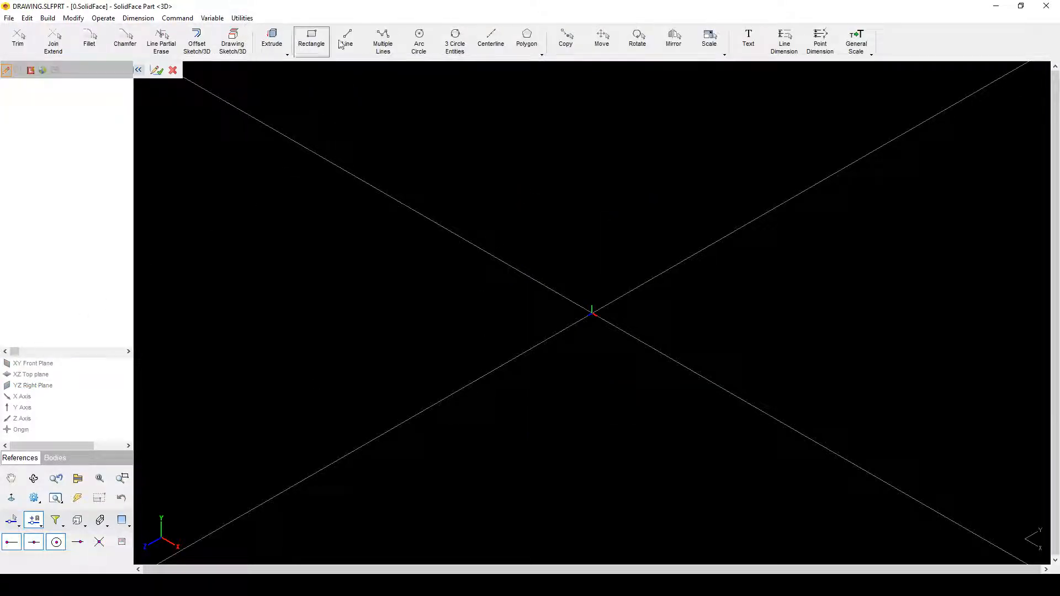
pyautogui.click(312, 51)
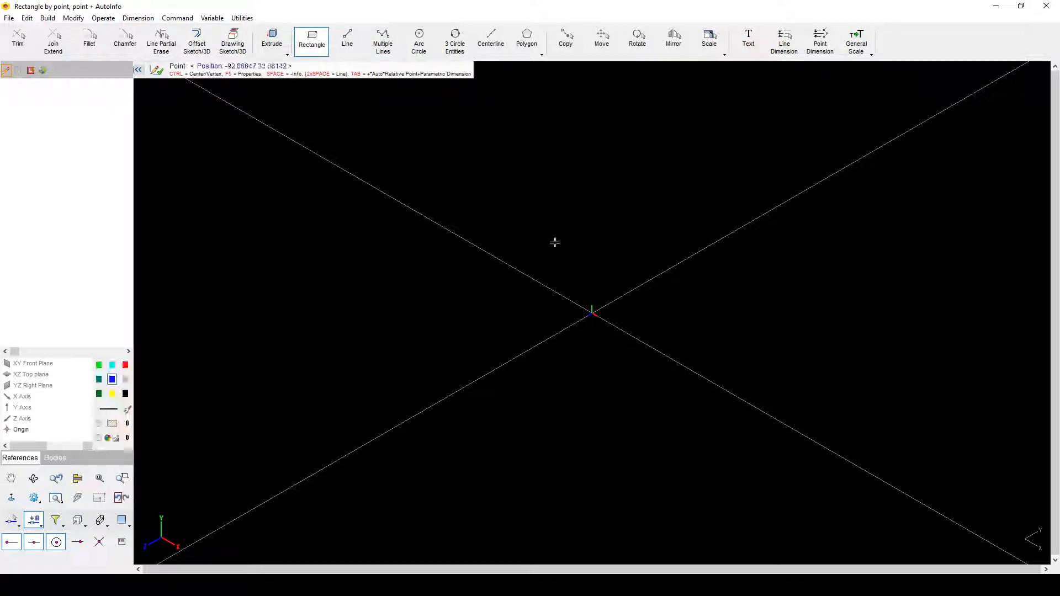
pyautogui.click(591, 313)
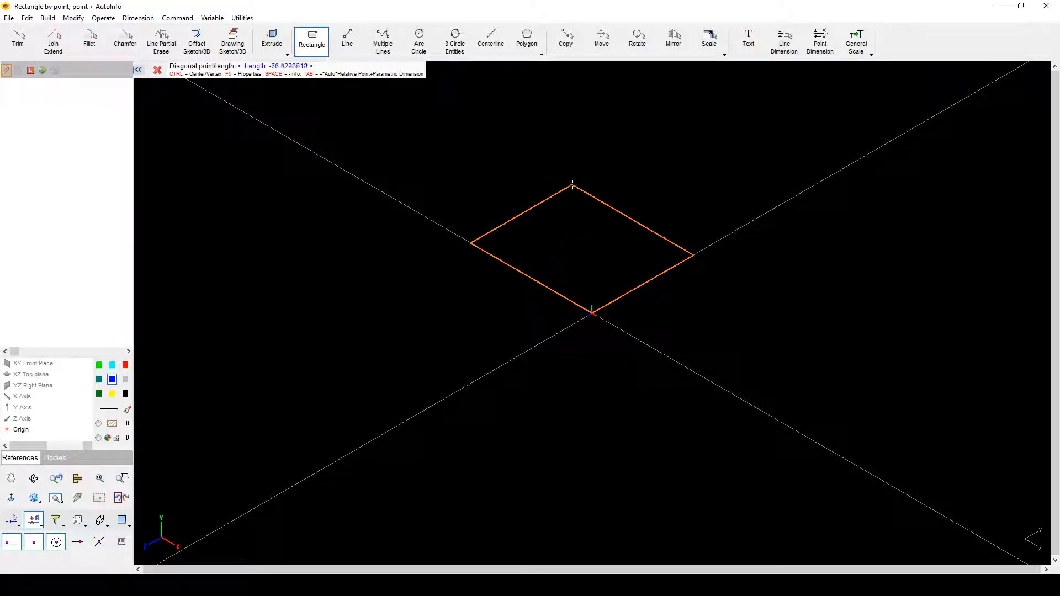
pyautogui.press('ctrl')
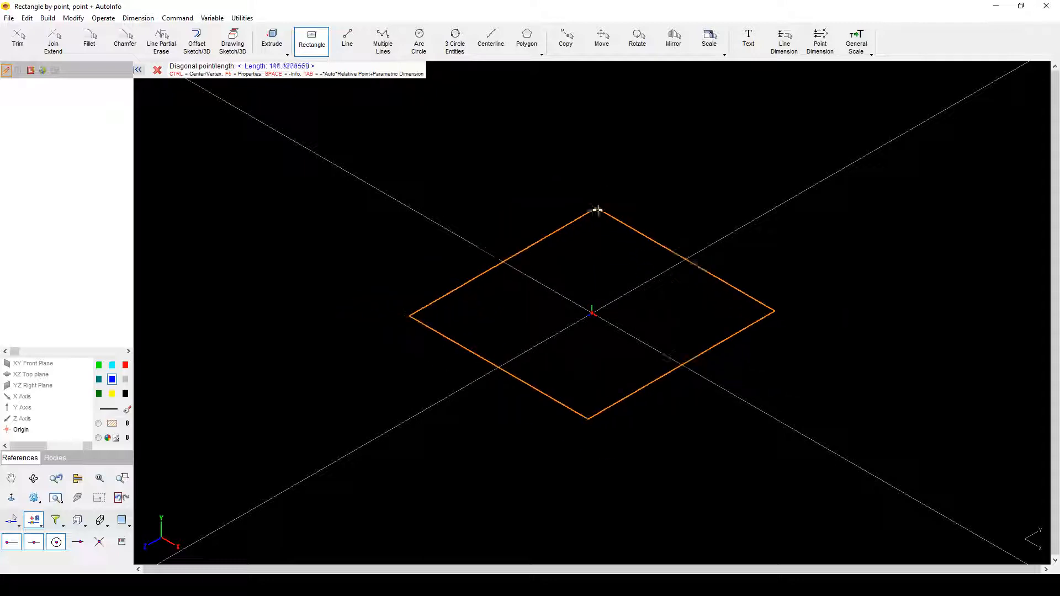
pyautogui.click(589, 213)
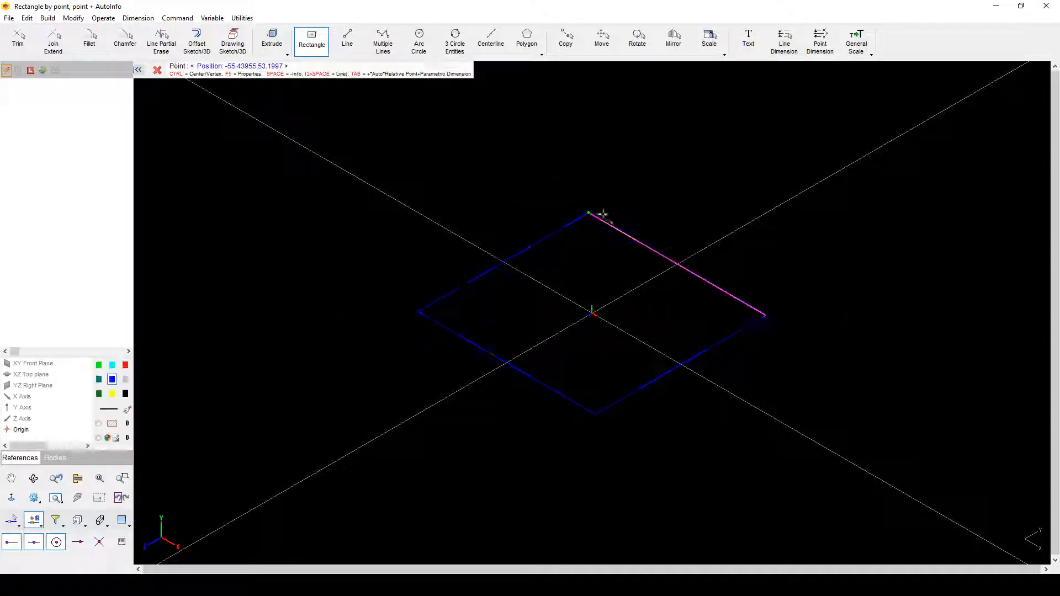
pyautogui.click(158, 71)
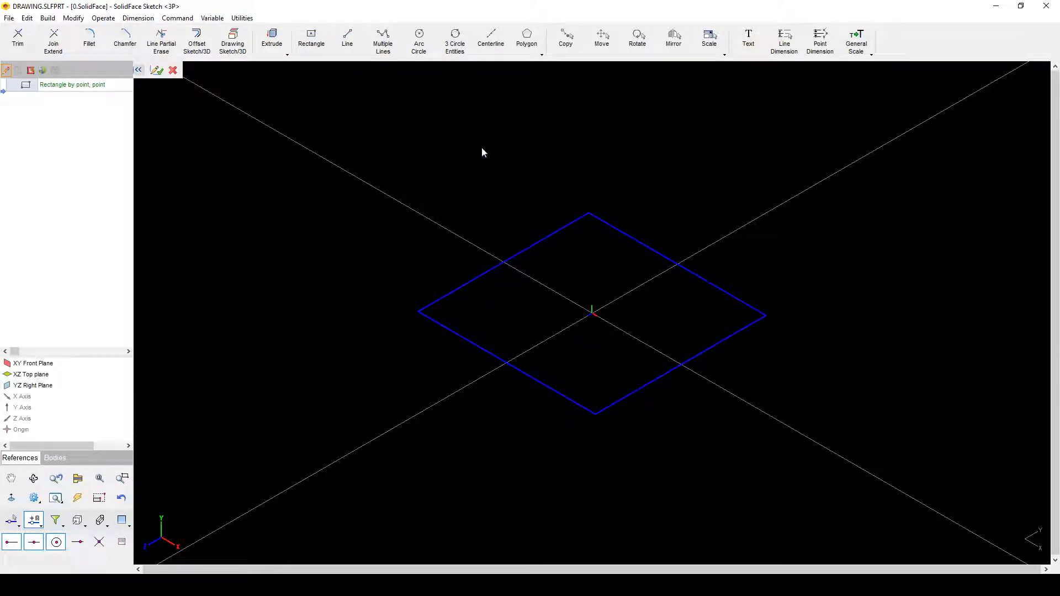
pyautogui.click(157, 71)
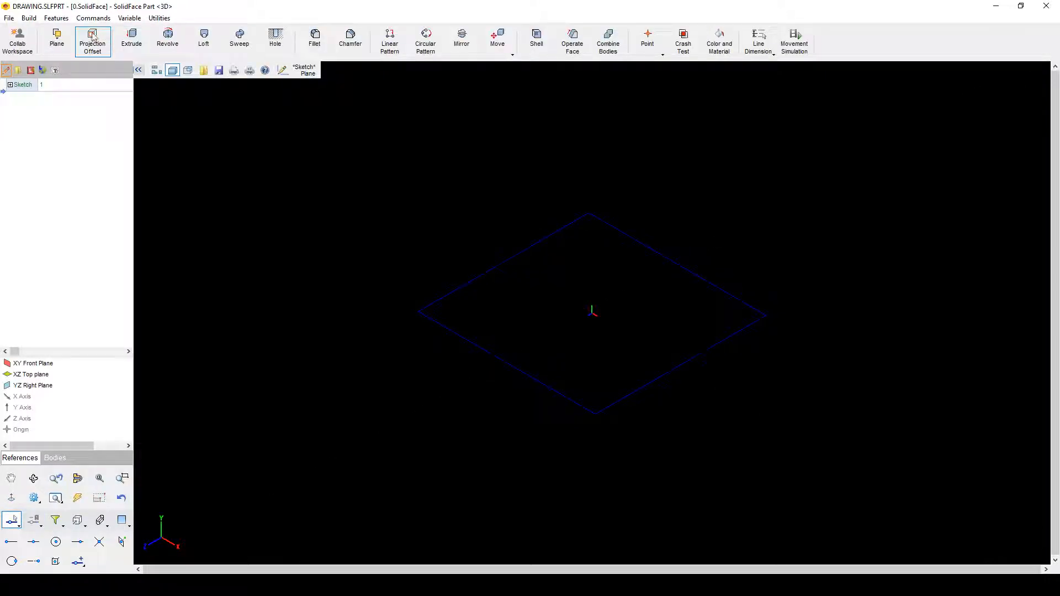
# Step: Start a reference plane parallel to the XZ Top plane at a distance of 50
pyautogui.click(57, 39)
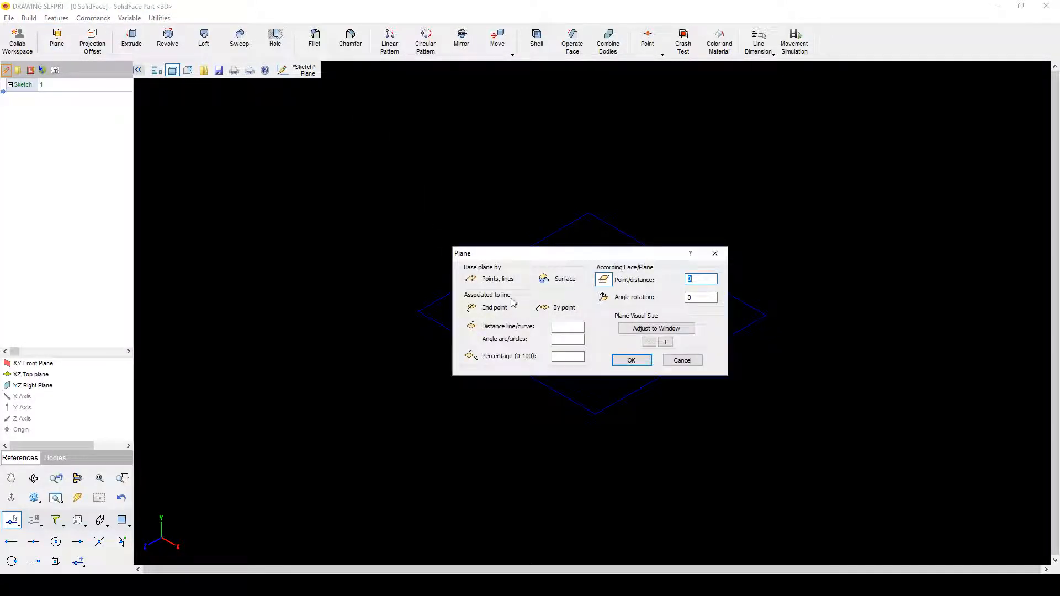
pyautogui.moveTo(558, 255); pyautogui.dragTo(540, 198)
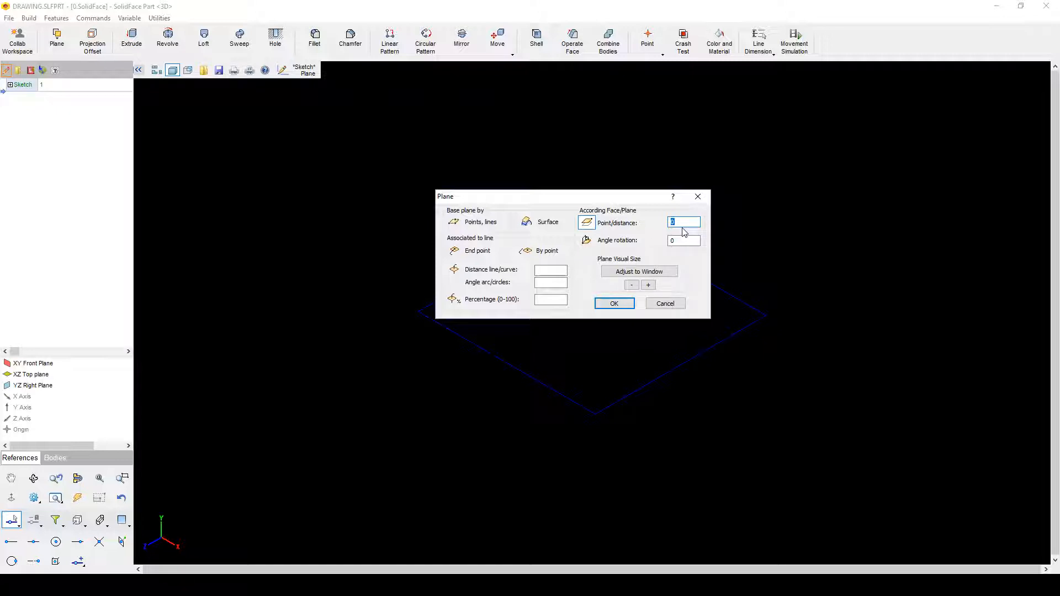
pyautogui.write('25')
pyautogui.write('0')
pyautogui.press('Return')
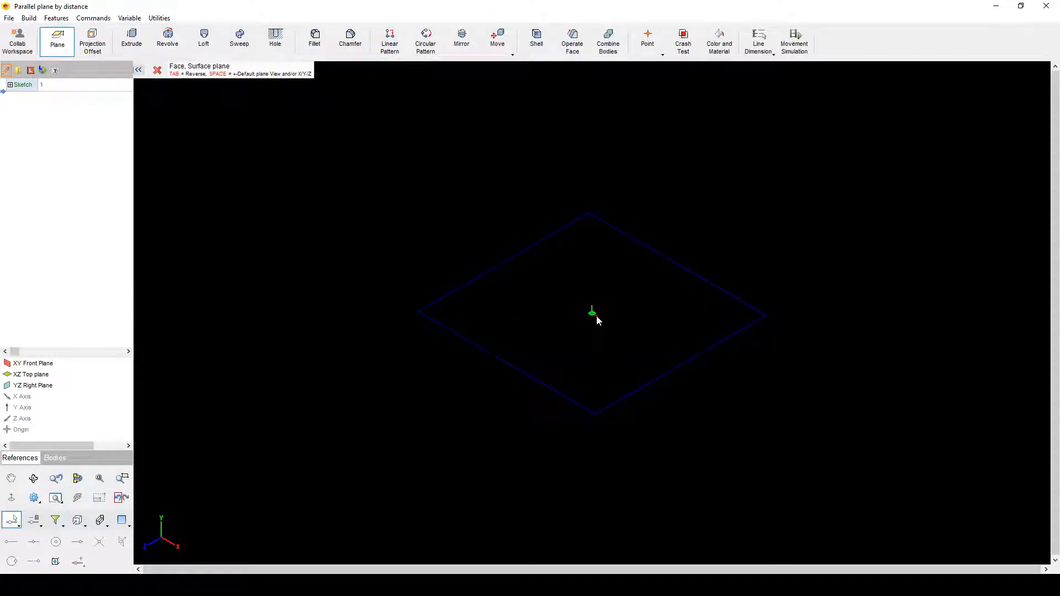
pyautogui.click(26, 376)
pyautogui.click(28, 374)
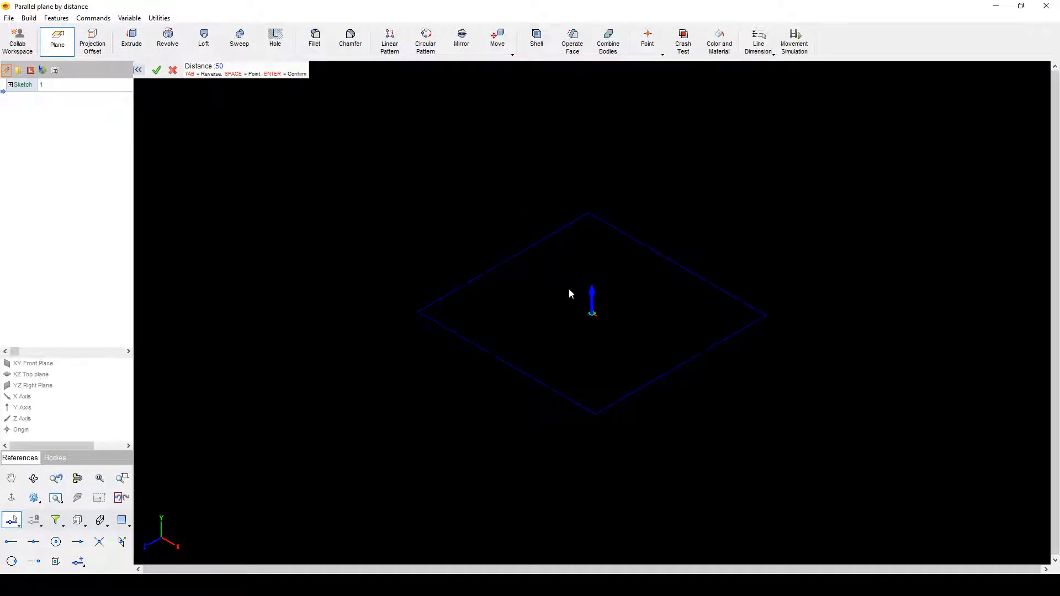
# Step: Raise the parallel plane's offset above the rectangle to about 67 and create the plane
pyautogui.scroll(5, 585, 303)
pyautogui.moveTo(592, 311); pyautogui.dragTo(594, 191, button='middle')
pyautogui.moveTo(601, 265)
pyautogui.mouseDown(button='middle')
pyautogui.moveTo(606, 203)
pyautogui.moveTo(600, 265)
pyautogui.mouseUp(button='middle')
pyautogui.moveTo(600, 266); pyautogui.dragTo(590, 97)
pyautogui.moveTo(623, 181); pyautogui.dragTo(627, 286, button='middle')
pyautogui.scroll(-2, 627, 282)
pyautogui.scroll(-1, 605, 282)
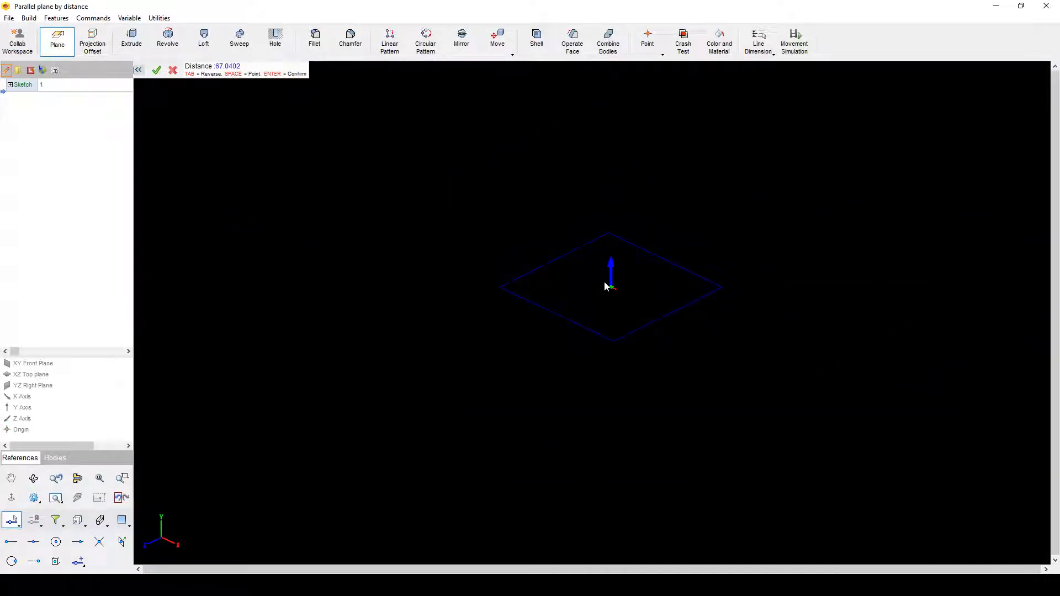
pyautogui.click(157, 69)
pyautogui.scroll(3, 617, 200)
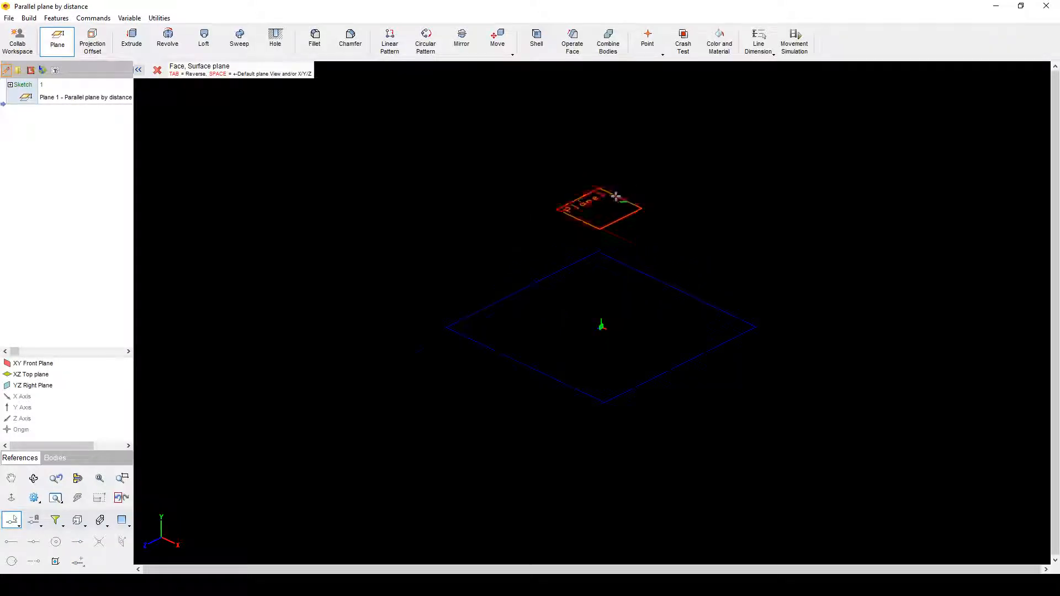
pyautogui.moveTo(606, 229); pyautogui.dragTo(605, 201, button='middle')
pyautogui.rightClick(65, 99)
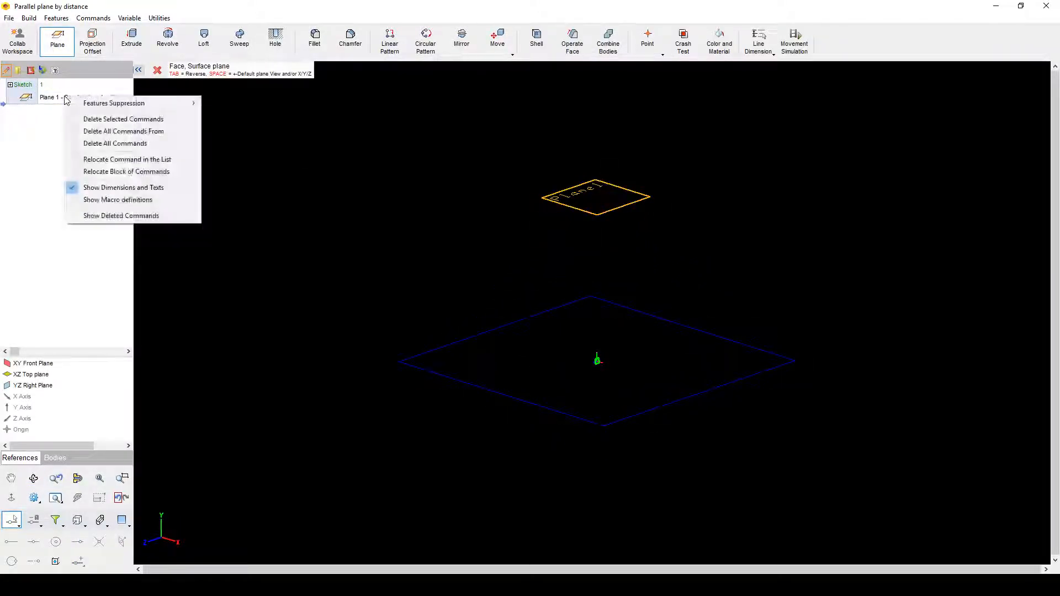
pyautogui.click(53, 163)
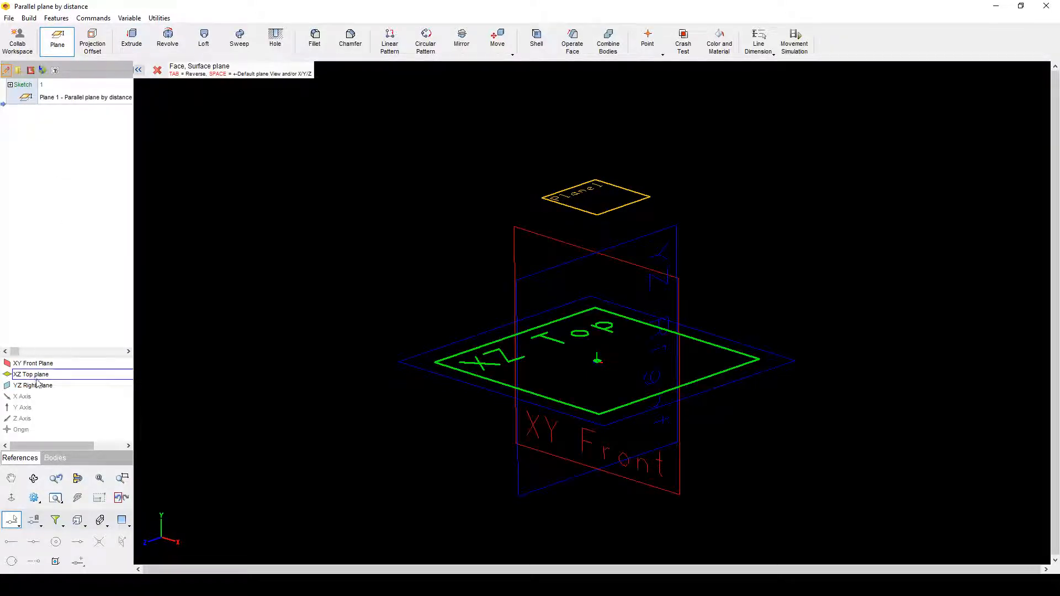
pyautogui.moveTo(485, 208); pyautogui.dragTo(468, 248, button='middle')
pyautogui.click(567, 199)
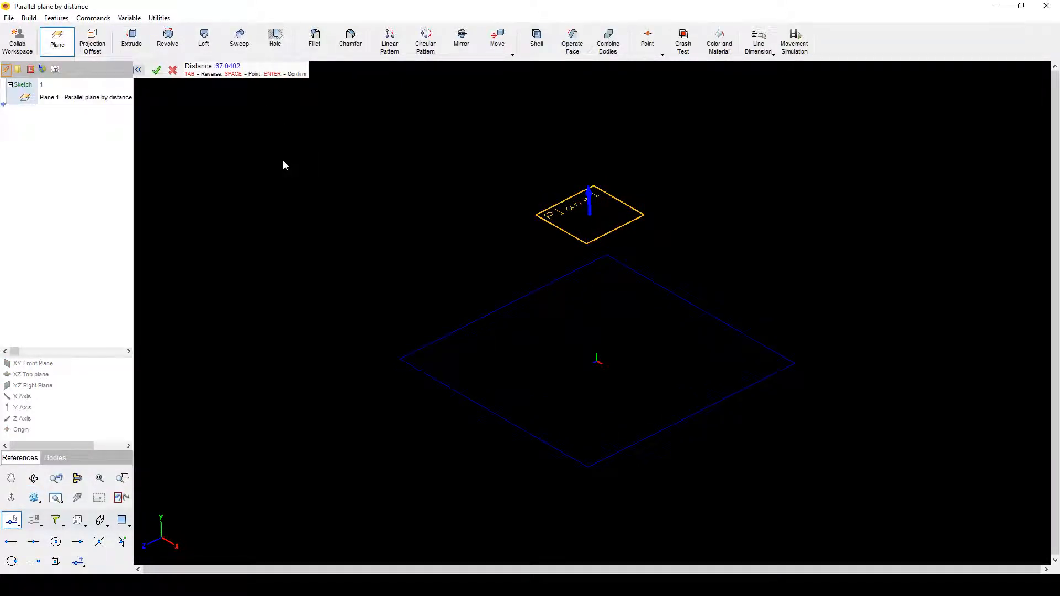
pyautogui.press('Return')
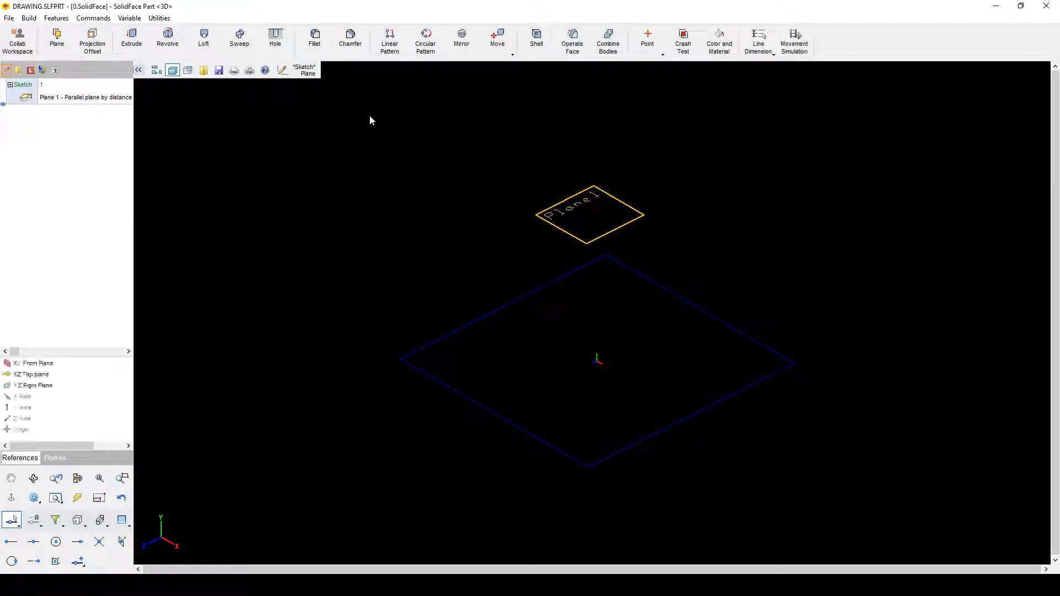
# Step: Sketch a circle of about 43 radius on the offset plane, centred on its axes' intersection, and finish the sketch
pyautogui.click(288, 72)
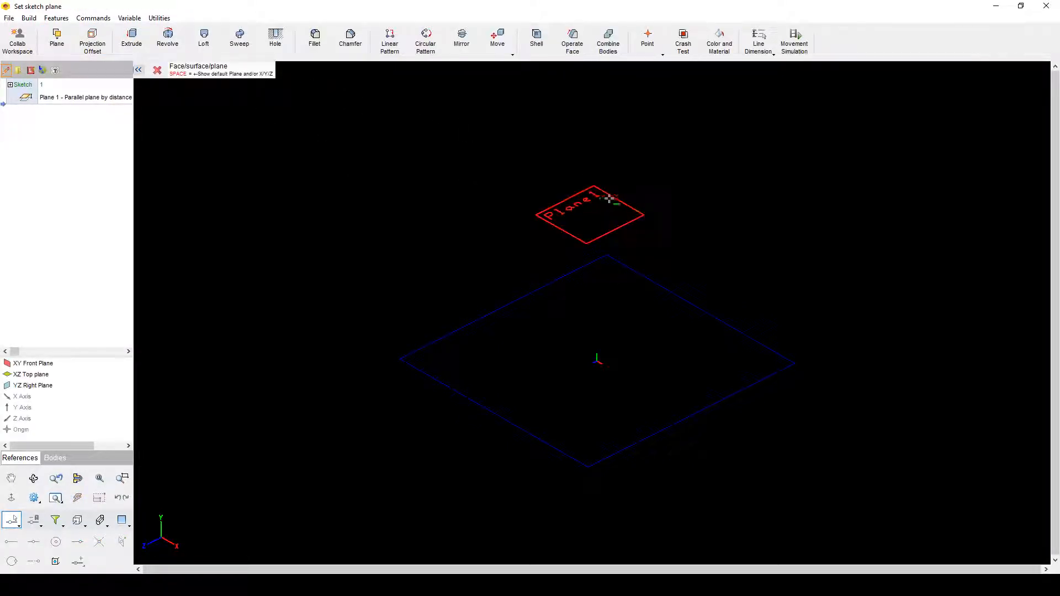
pyautogui.click(579, 194)
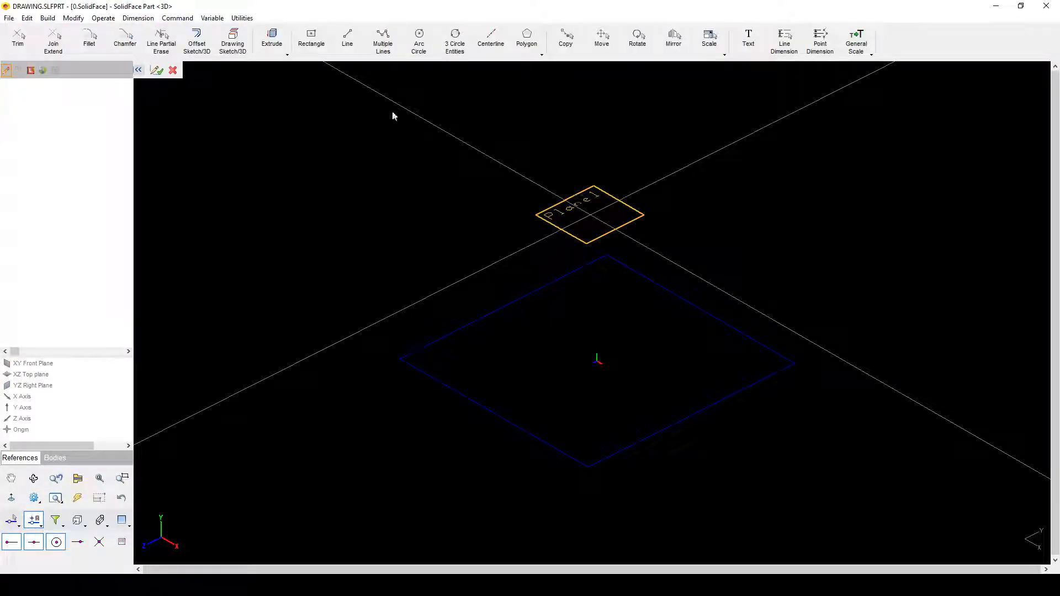
pyautogui.click(434, 51)
pyautogui.click(590, 214)
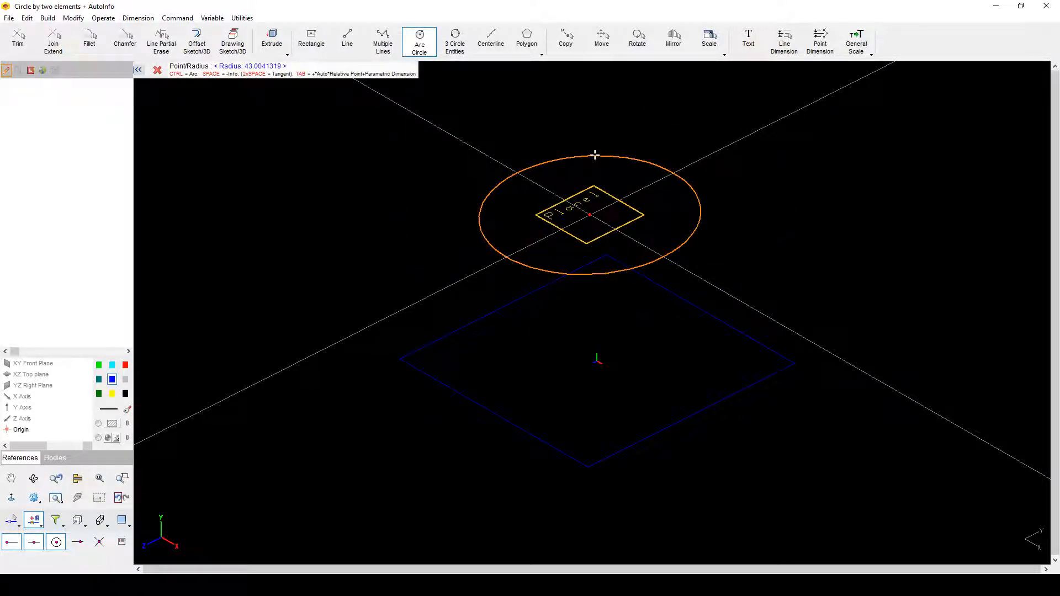
pyautogui.click(595, 154)
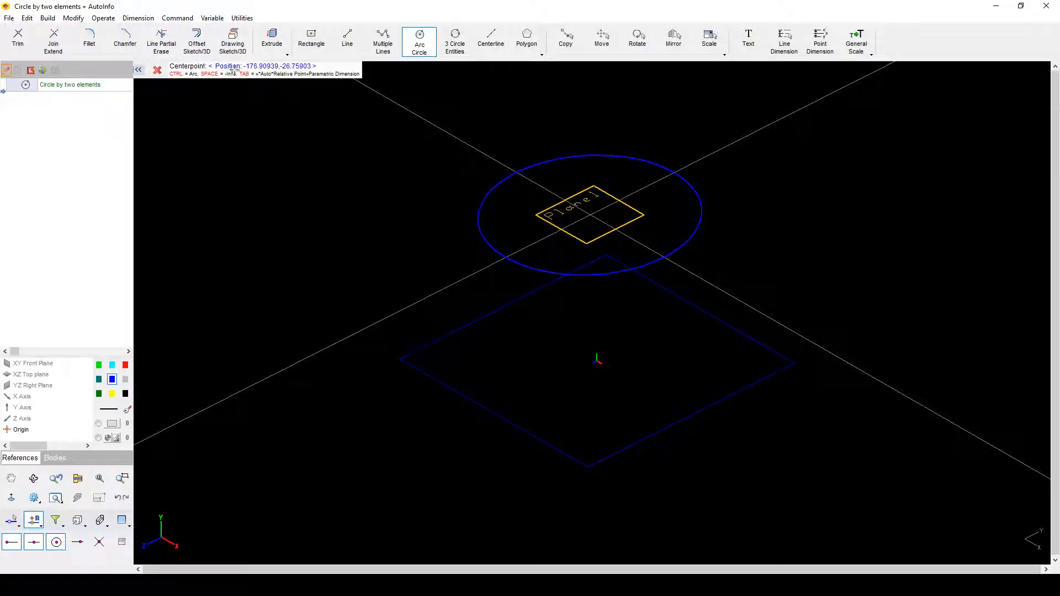
pyautogui.click(158, 71)
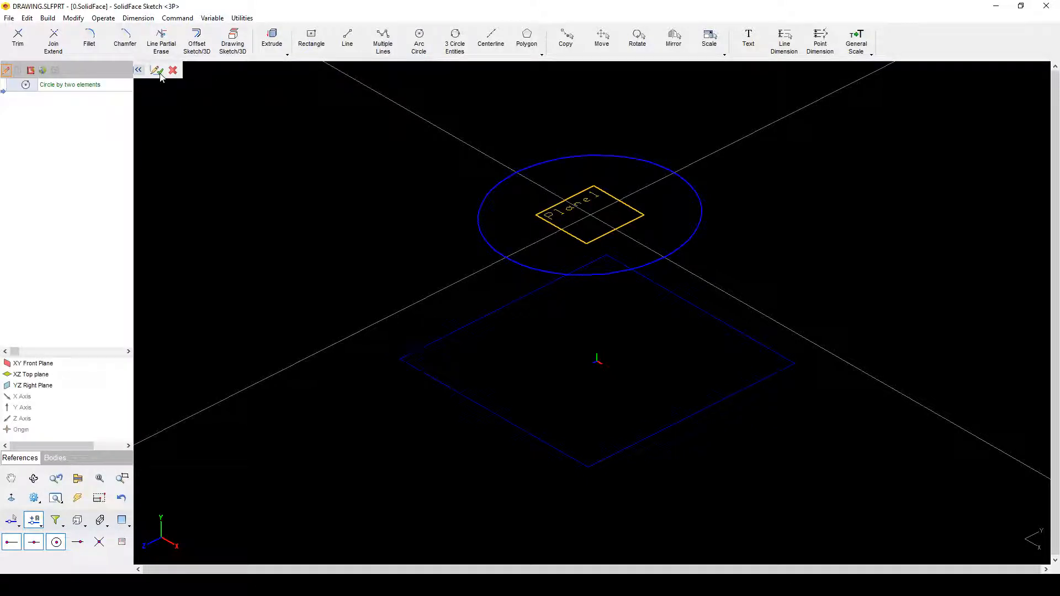
pyautogui.click(157, 71)
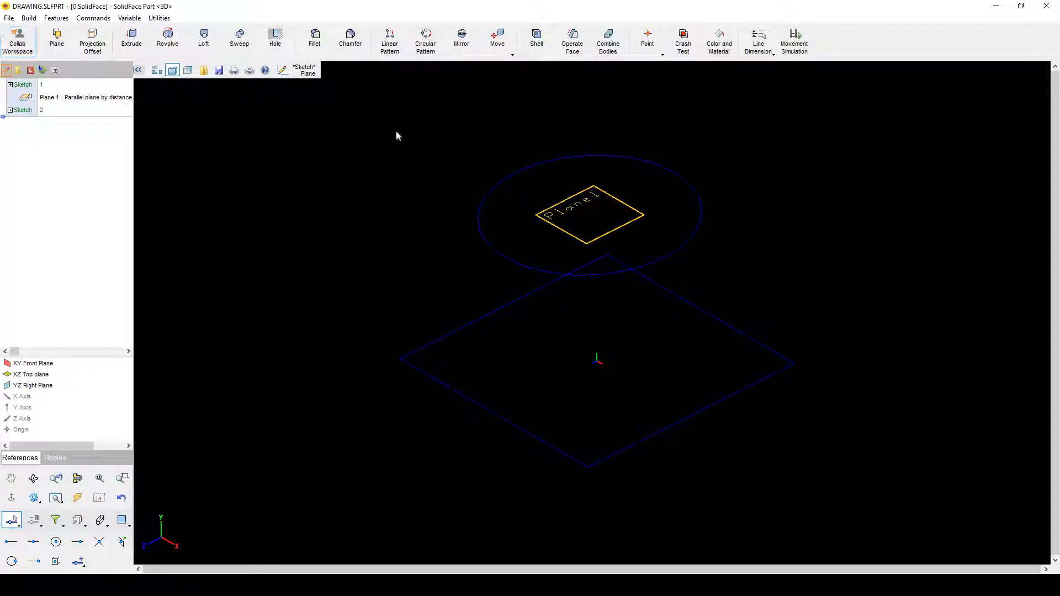
# Step: Loft a solid boss from the rectangle to the circle with default initial and final tangents
pyautogui.click(215, 44)
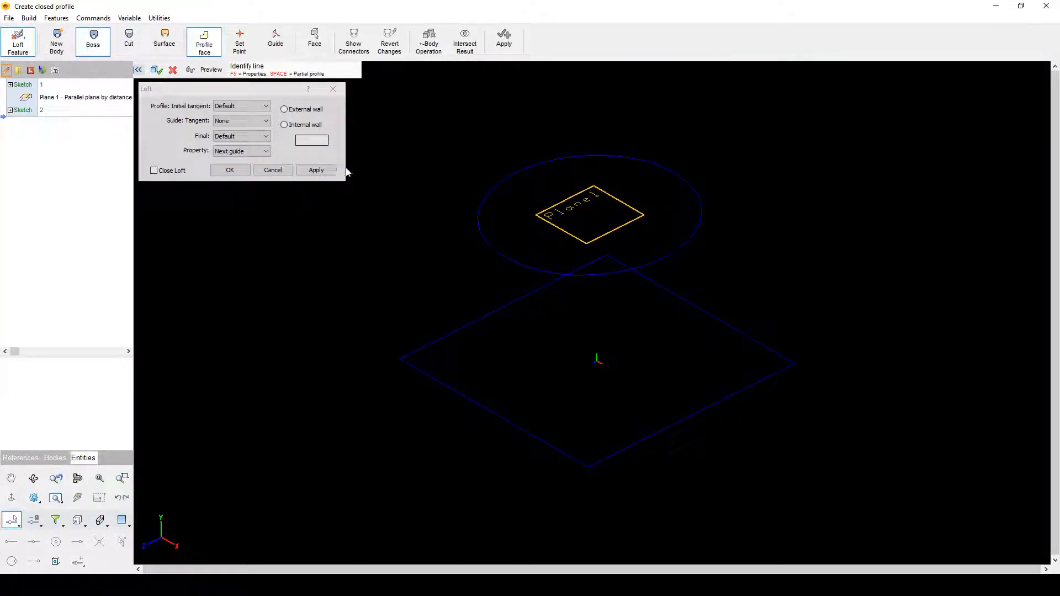
pyautogui.click(519, 292)
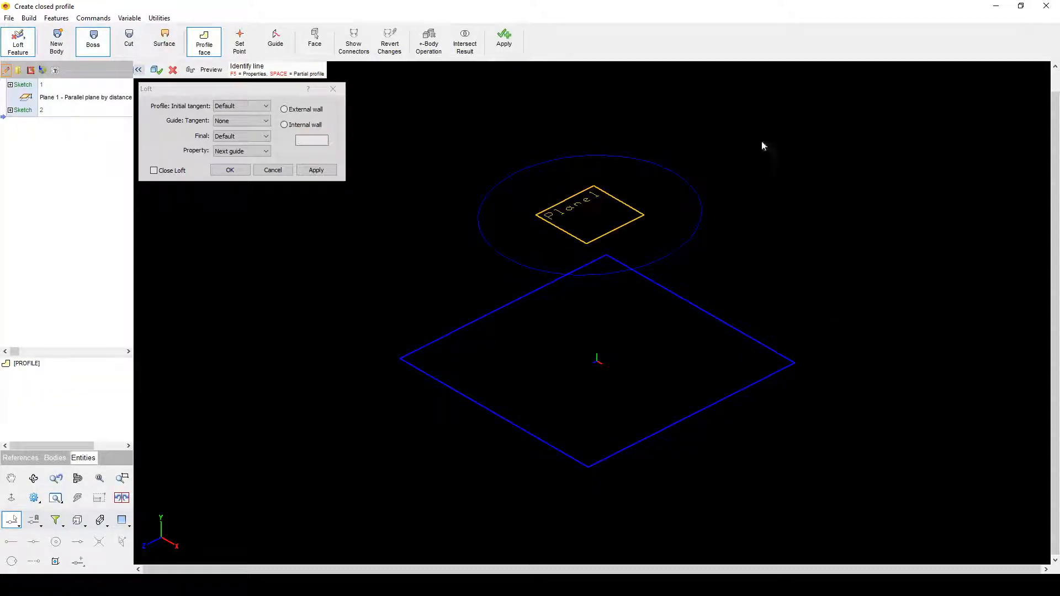
pyautogui.click(561, 157)
pyautogui.click(230, 170)
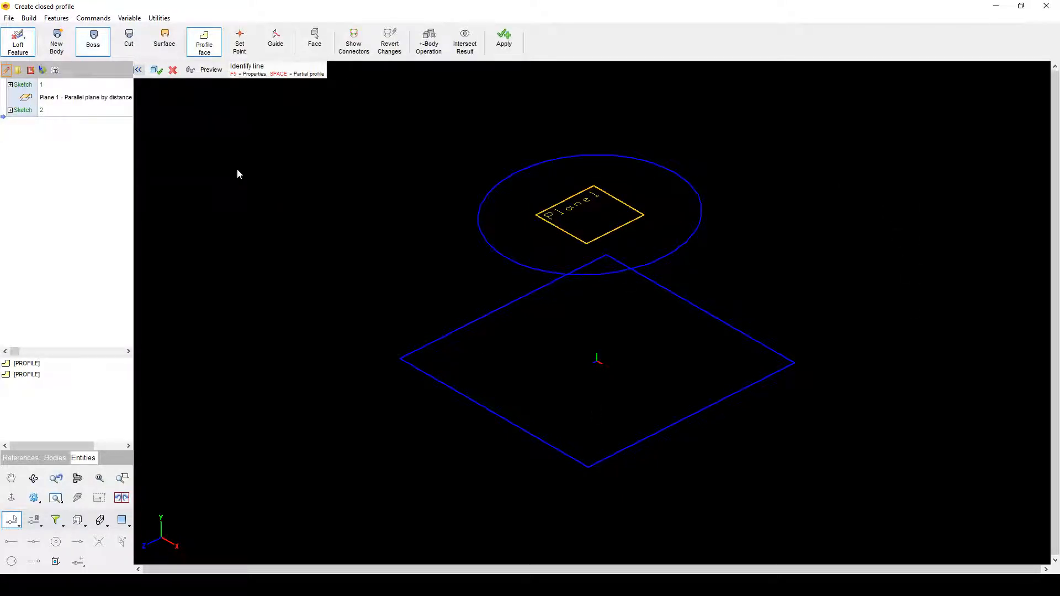
pyautogui.click(162, 70)
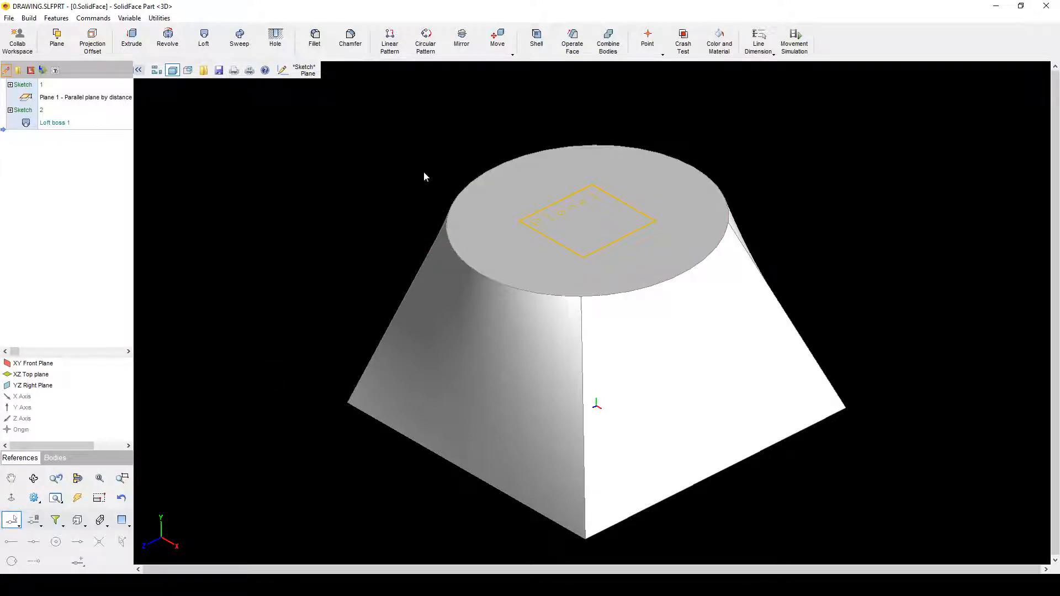
pyautogui.scroll(-3, 424, 173)
pyautogui.scroll(4, 859, 338)
pyautogui.scroll(-7, 455, 281)
pyautogui.scroll(1, 329, 129)
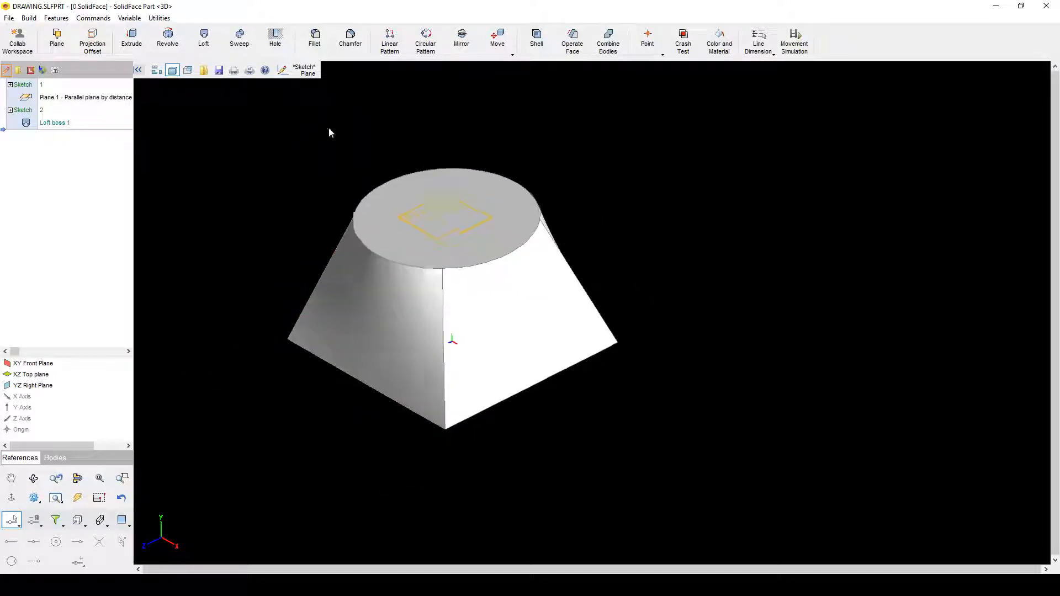
pyautogui.scroll(2, 246, 118)
pyautogui.scroll(1, 837, 281)
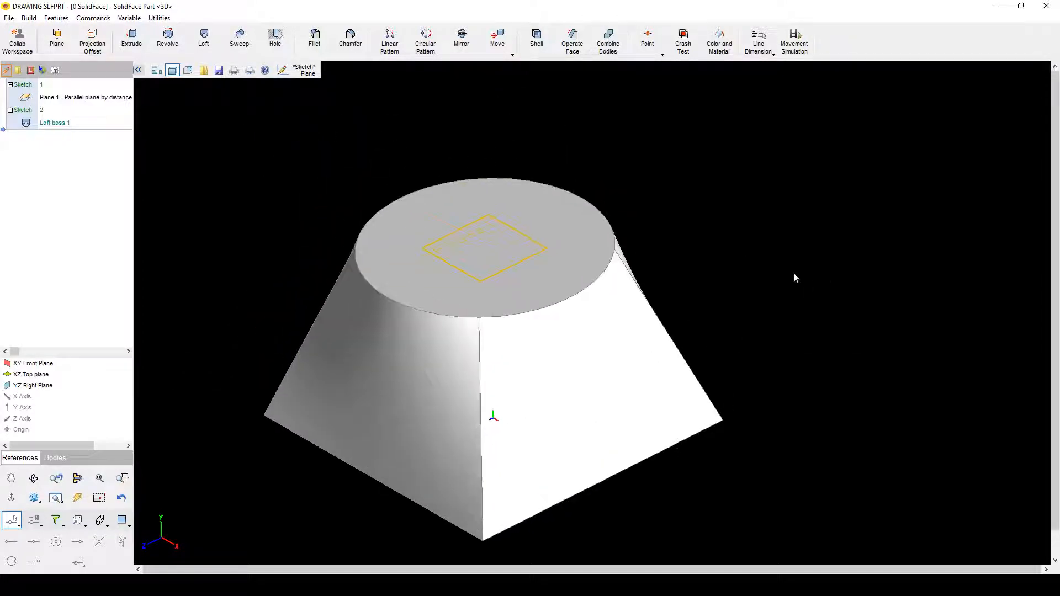
pyautogui.scroll(-1, 794, 273)
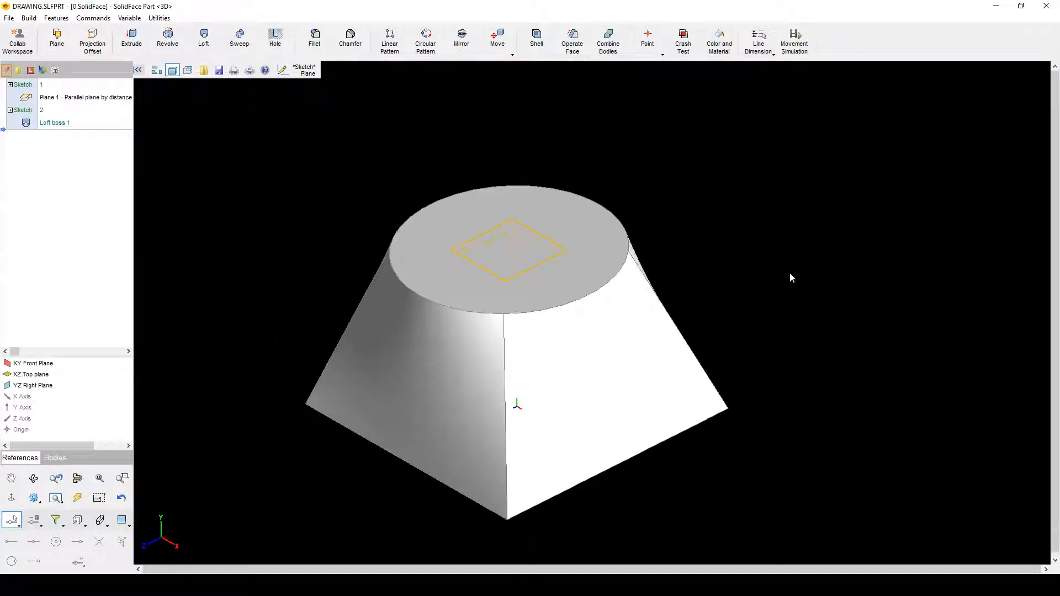
pyautogui.click(305, 70)
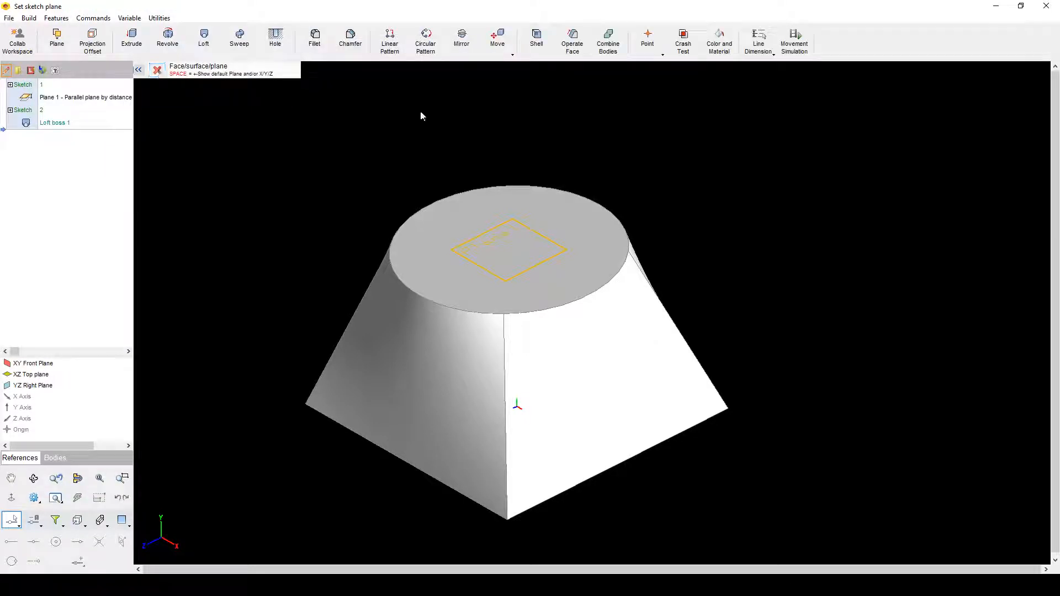
pyautogui.click(156, 69)
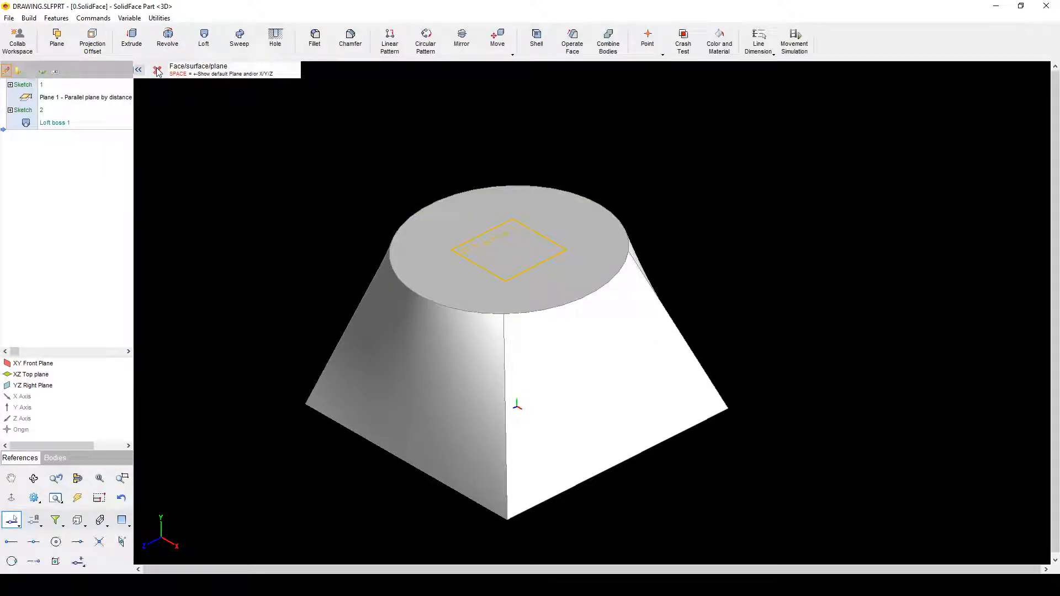
# Step: Create a reference plane parallel to the loft's circular top face at a distance of 25 above it
pyautogui.click(58, 41)
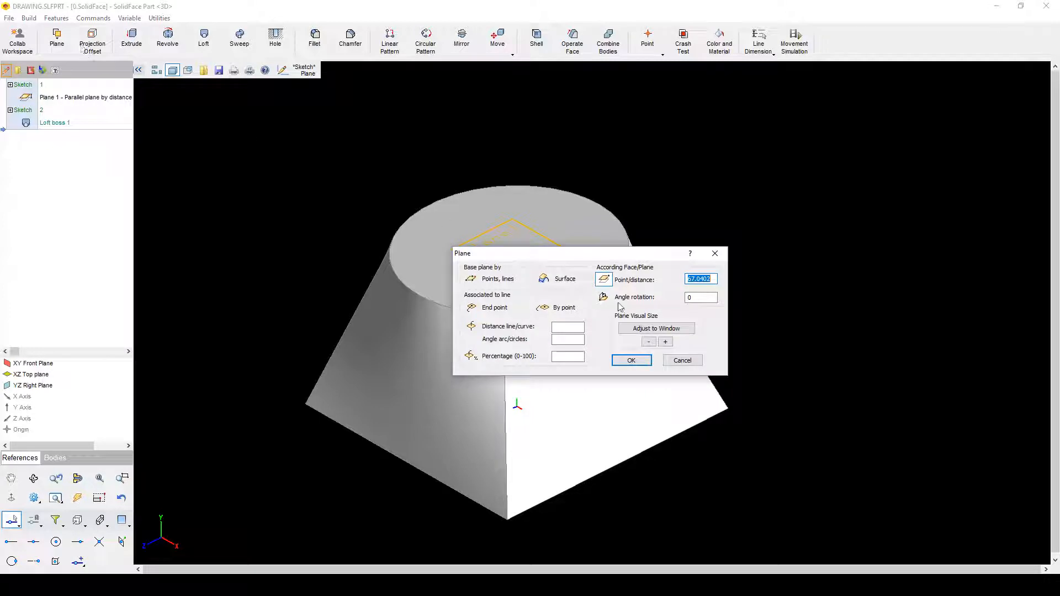
pyautogui.write('30')
pyautogui.press('Return')
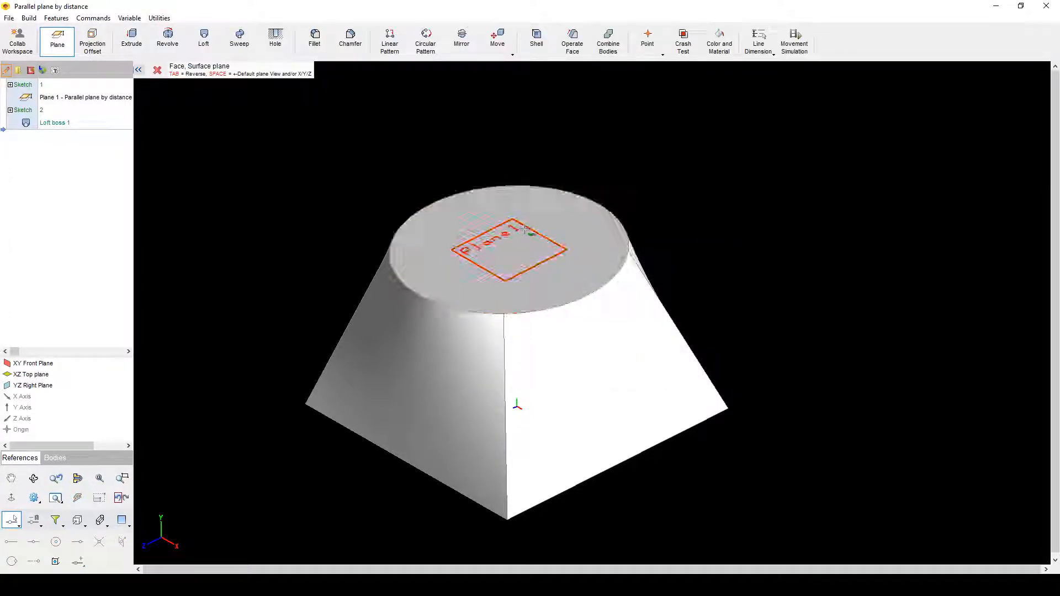
pyautogui.click(581, 231)
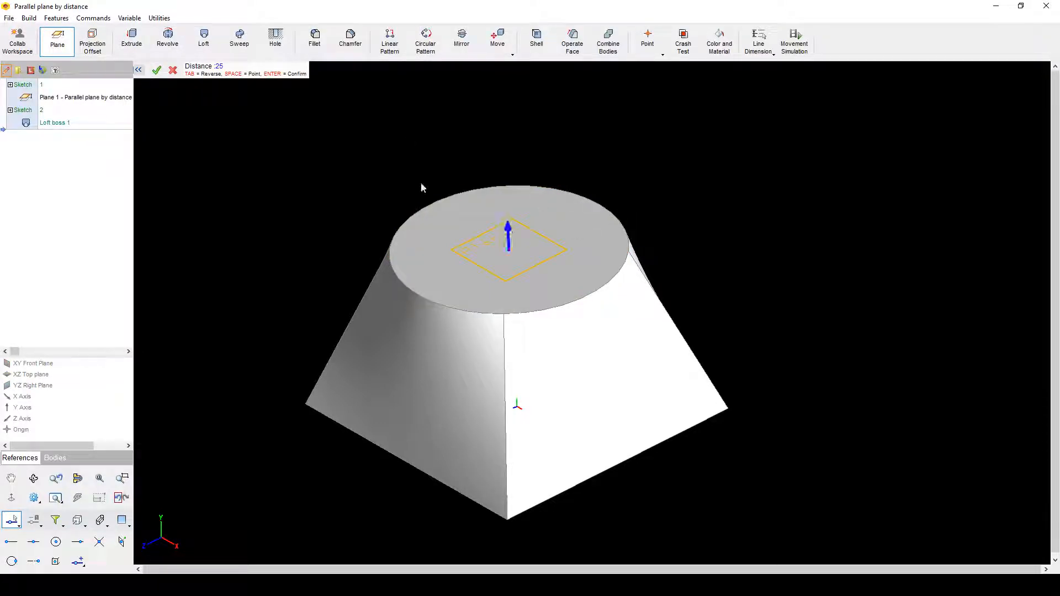
pyautogui.click(157, 69)
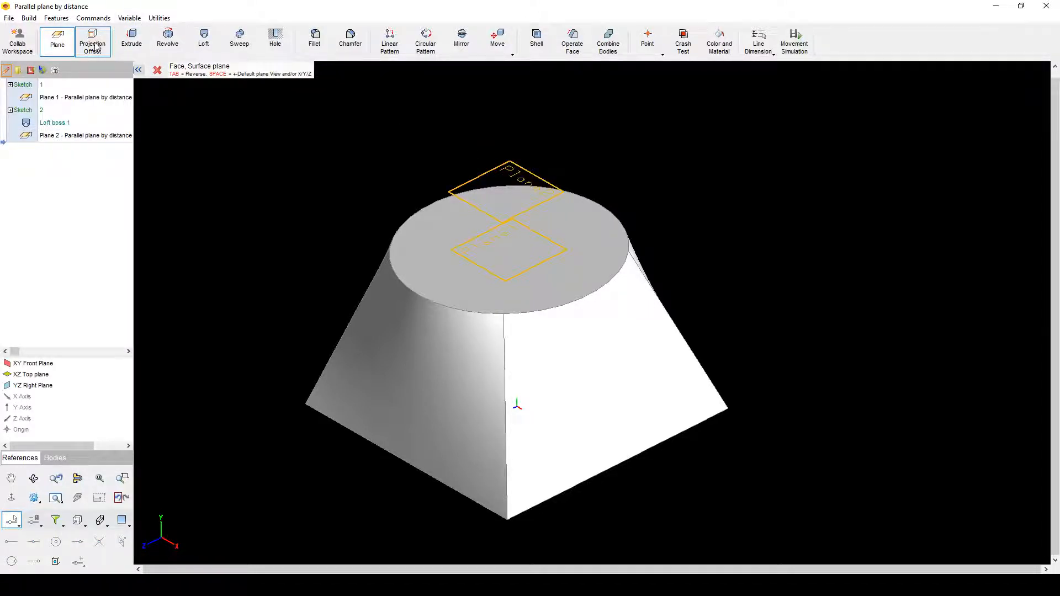
pyautogui.click(159, 72)
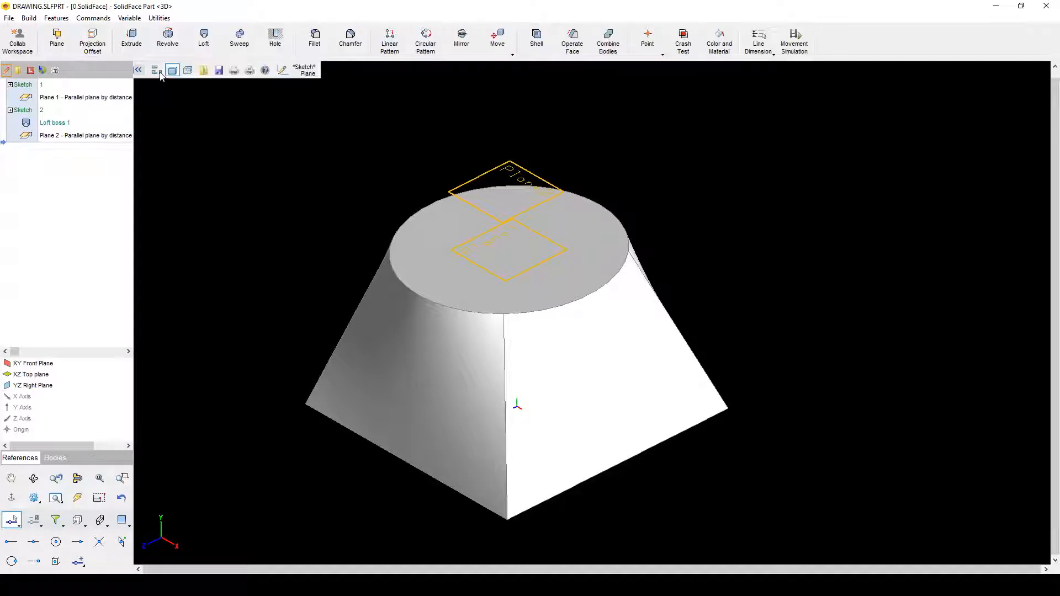
# Step: Sketch a closed irregular five-sided outline with Multiple Lines on the upper reference plane and finish the sketch
pyautogui.click(287, 74)
pyautogui.click(509, 168)
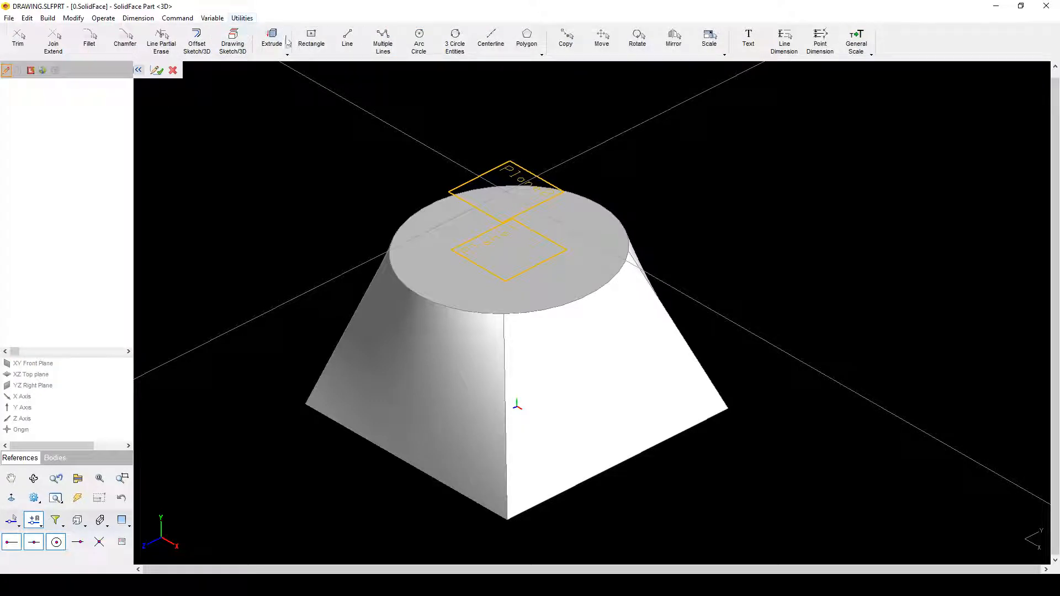
pyautogui.click(381, 52)
pyautogui.click(545, 172)
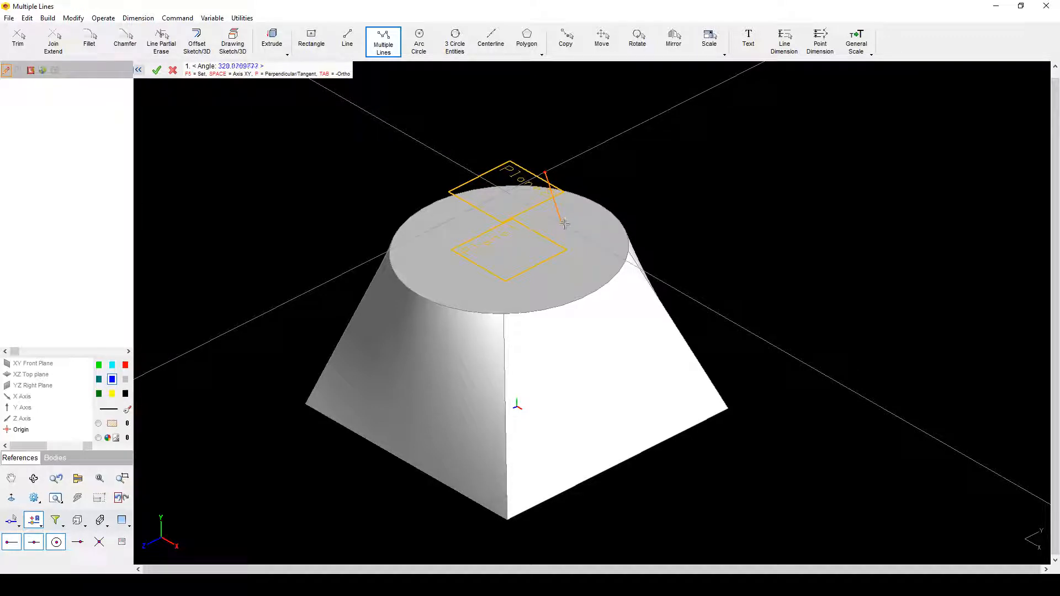
pyautogui.click(564, 224)
pyautogui.click(461, 215)
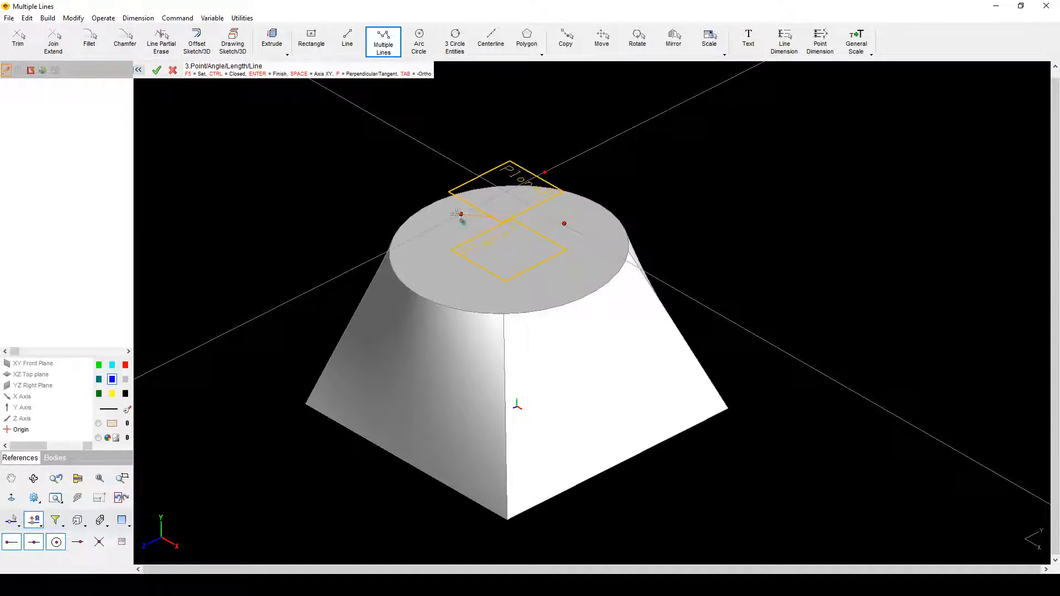
pyautogui.click(441, 156)
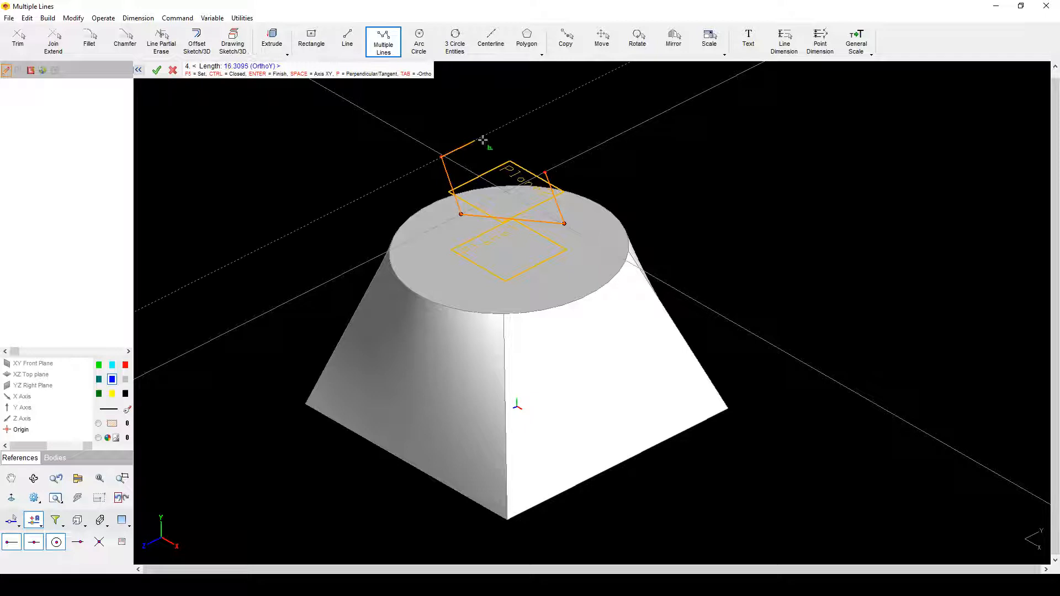
pyautogui.click(518, 147)
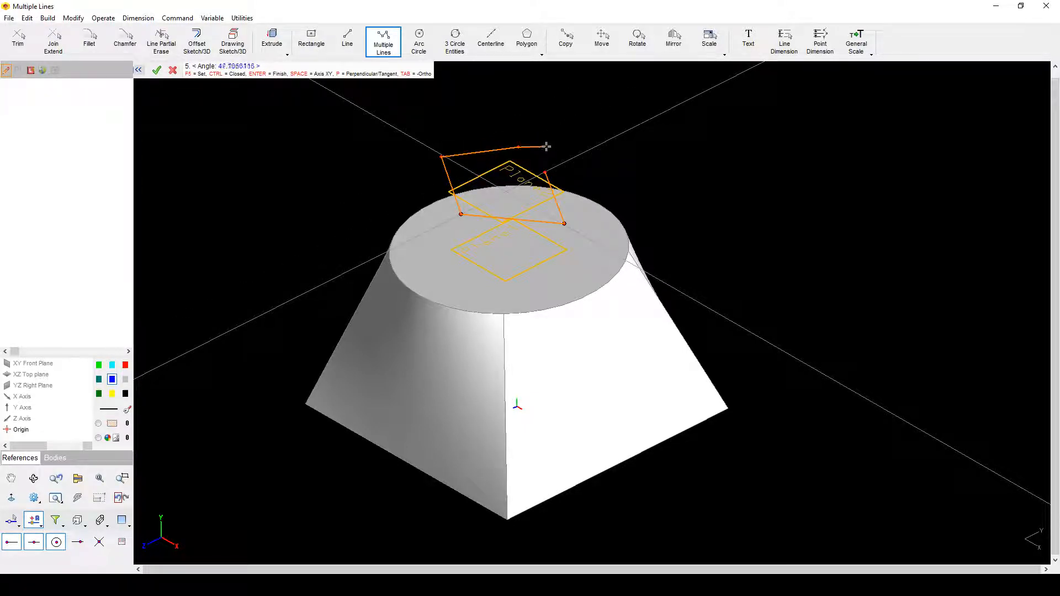
pyautogui.press('ctrl')
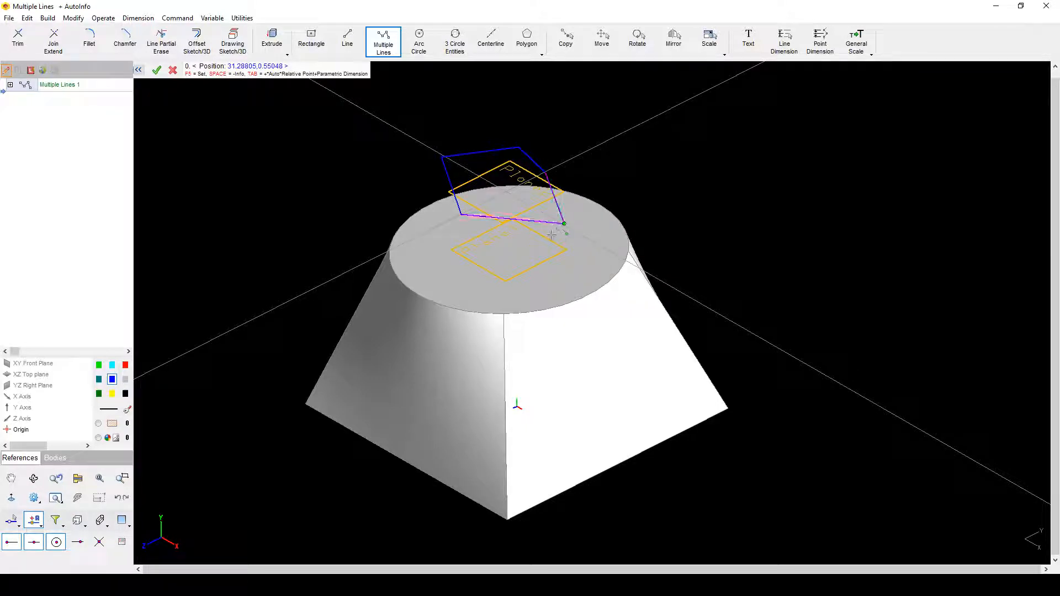
pyautogui.click(160, 72)
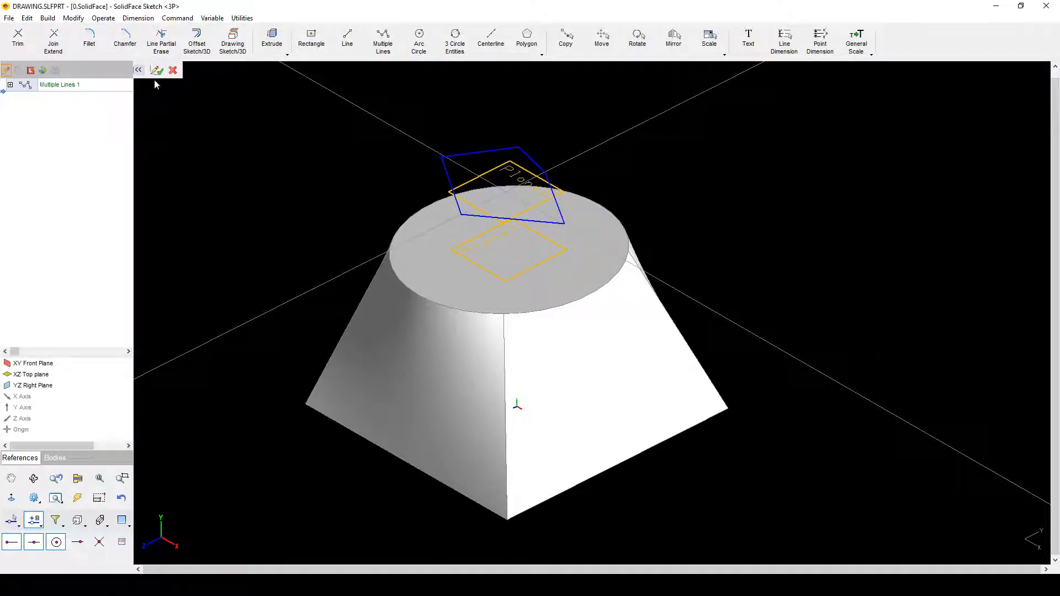
pyautogui.click(157, 70)
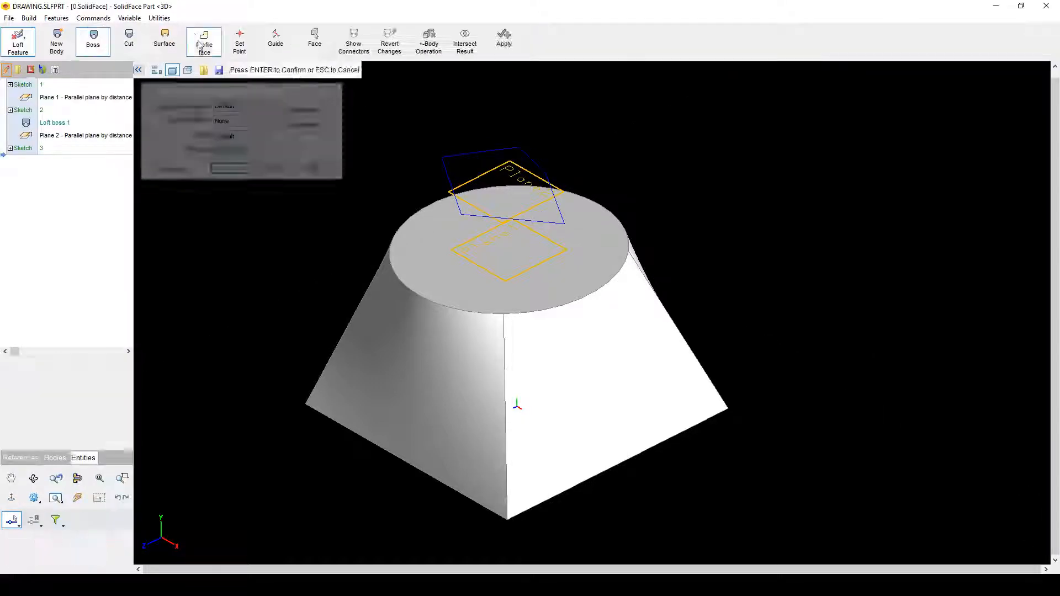
# Step: Try to loft a boss from the circular top edge to the five-sided profile with default tangents, keeping the operation open
pyautogui.click(202, 44)
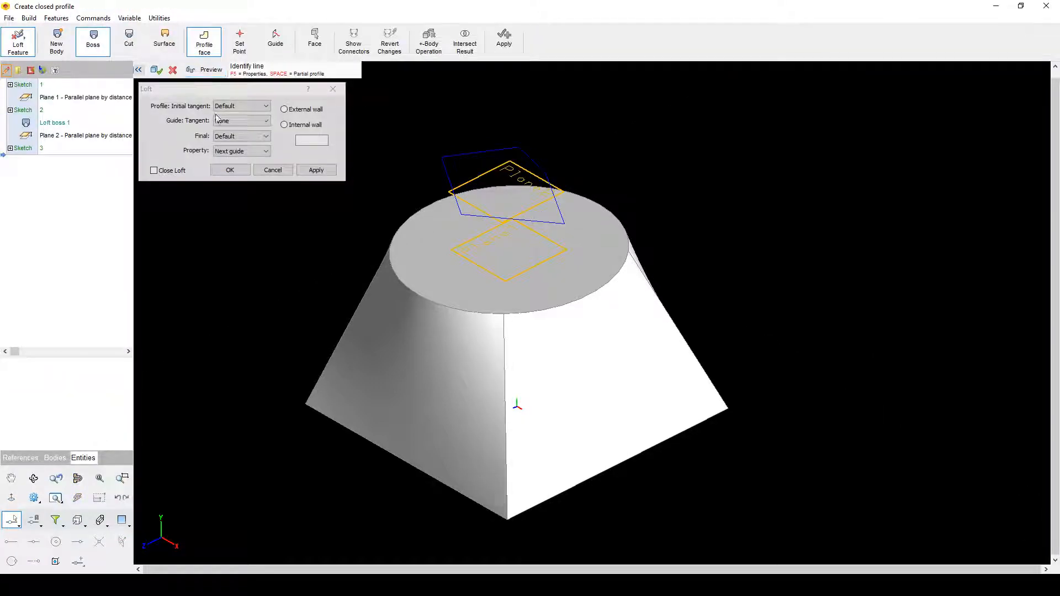
pyautogui.click(513, 283)
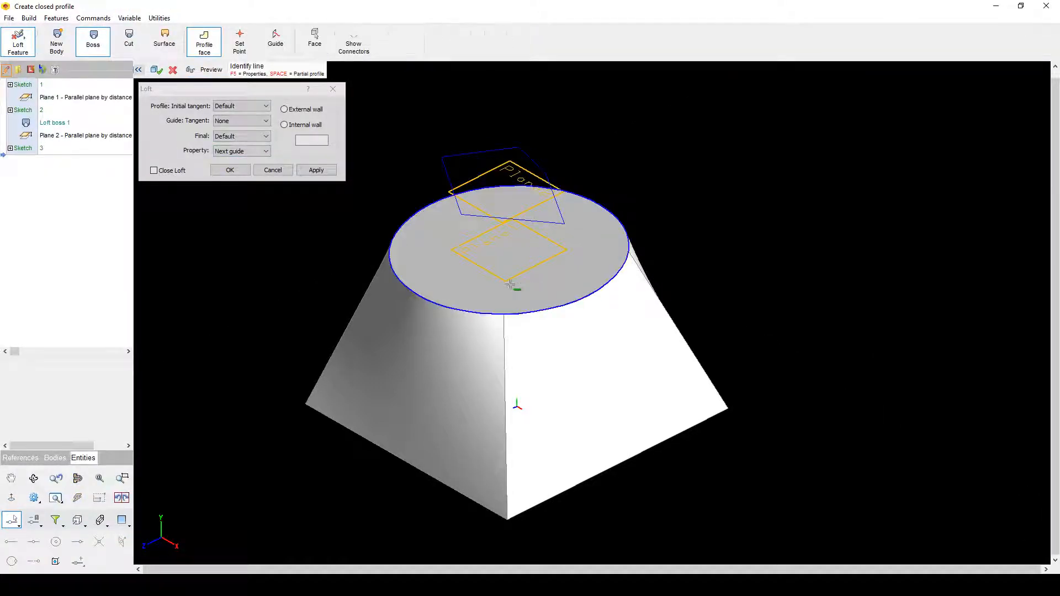
pyautogui.click(460, 155)
pyautogui.click(230, 170)
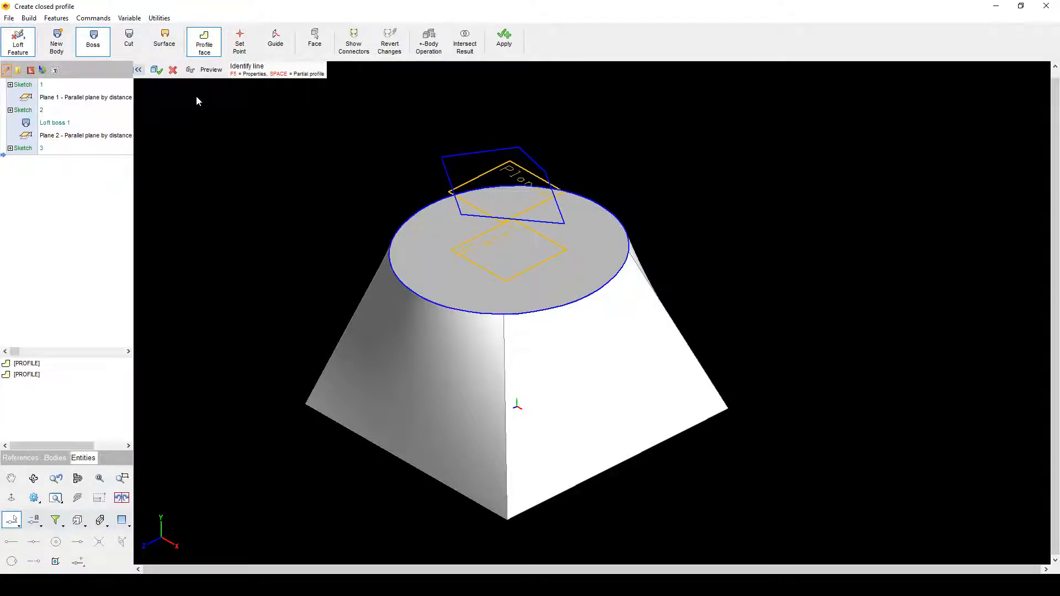
pyautogui.click(156, 71)
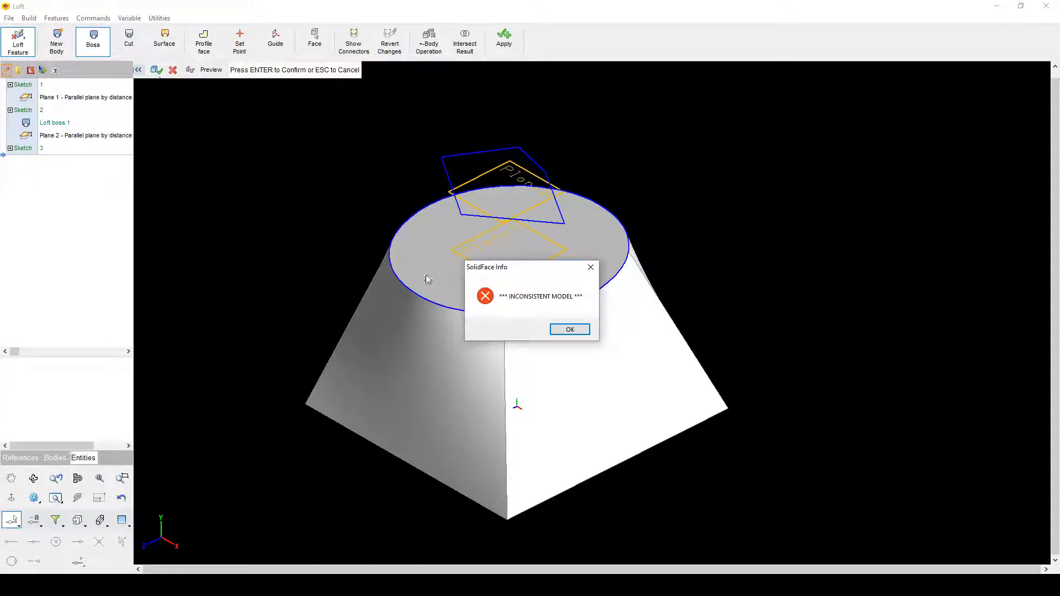
pyautogui.click(569, 331)
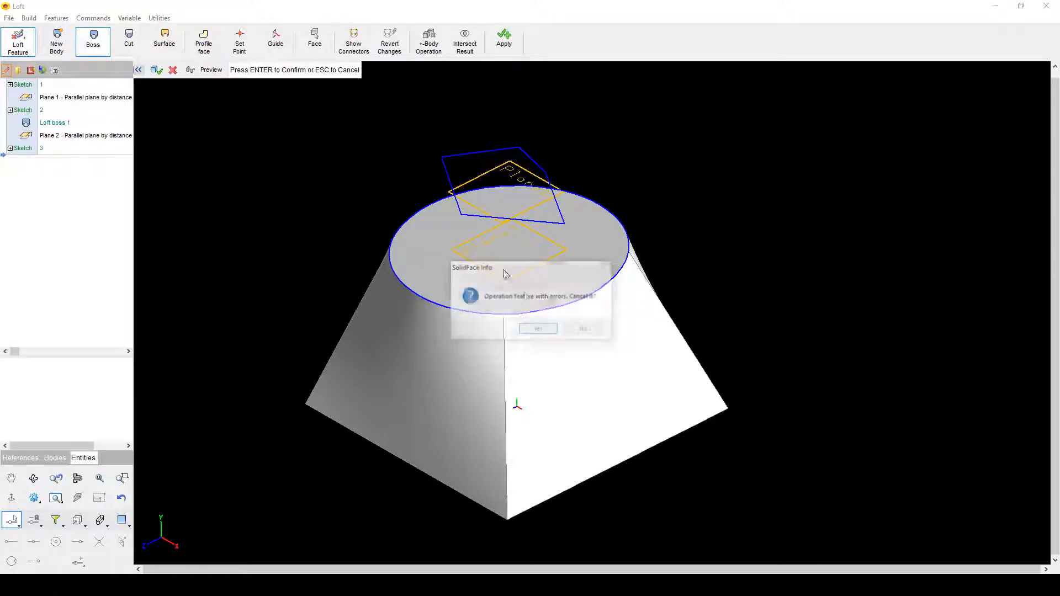
pyautogui.click(585, 329)
# Step: Examine the five-sided profile against the circle from above and check its individual line segments in the third sketch
pyautogui.moveTo(514, 397); pyautogui.dragTo(479, 429, button='middle')
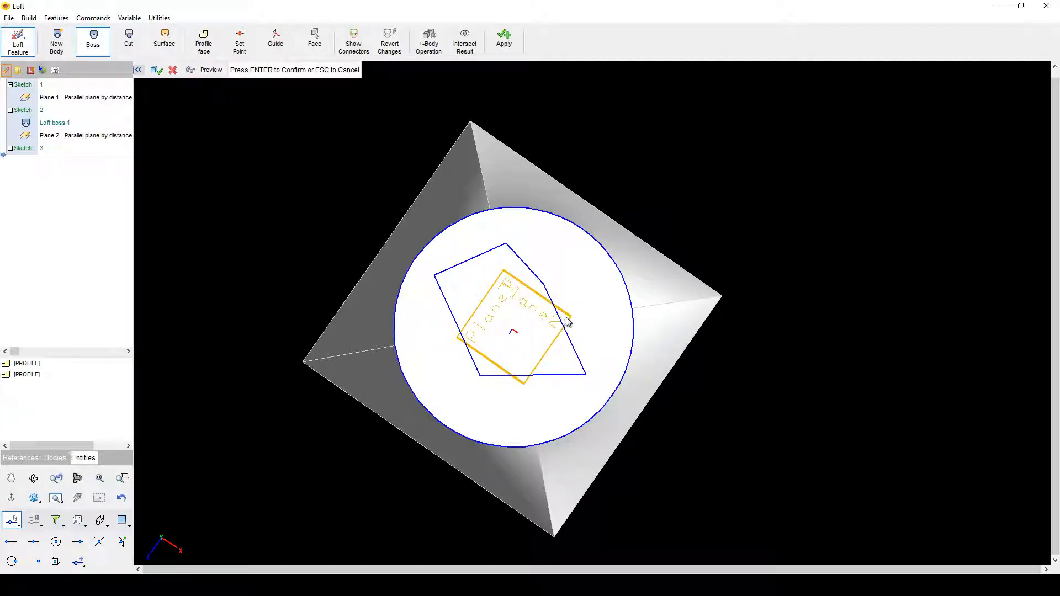
pyautogui.moveTo(577, 278); pyautogui.dragTo(544, 241, button='middle')
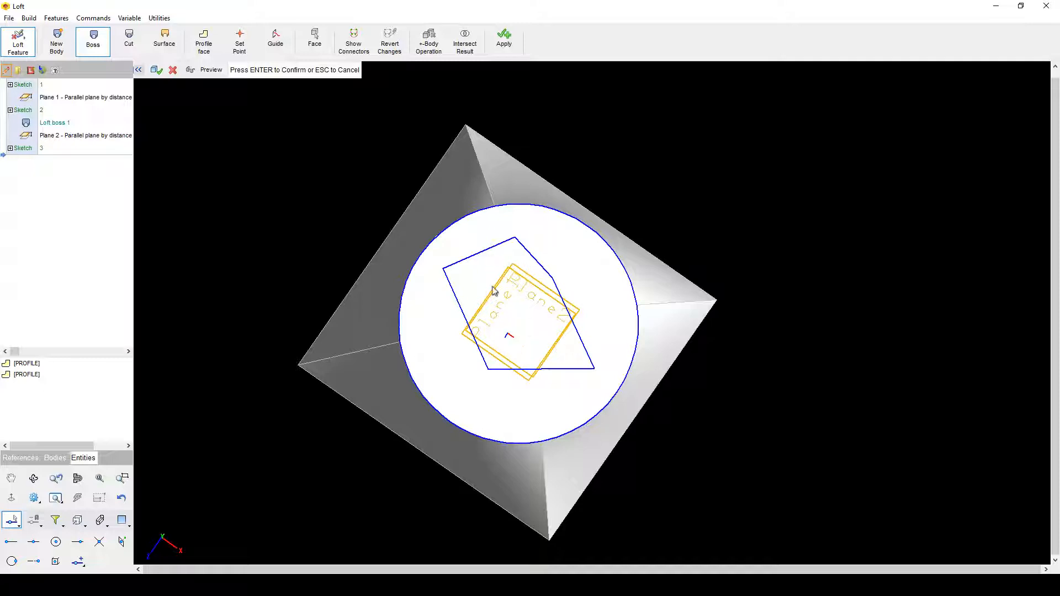
pyautogui.moveTo(596, 298); pyautogui.dragTo(602, 364, button='middle')
pyautogui.click(10, 148)
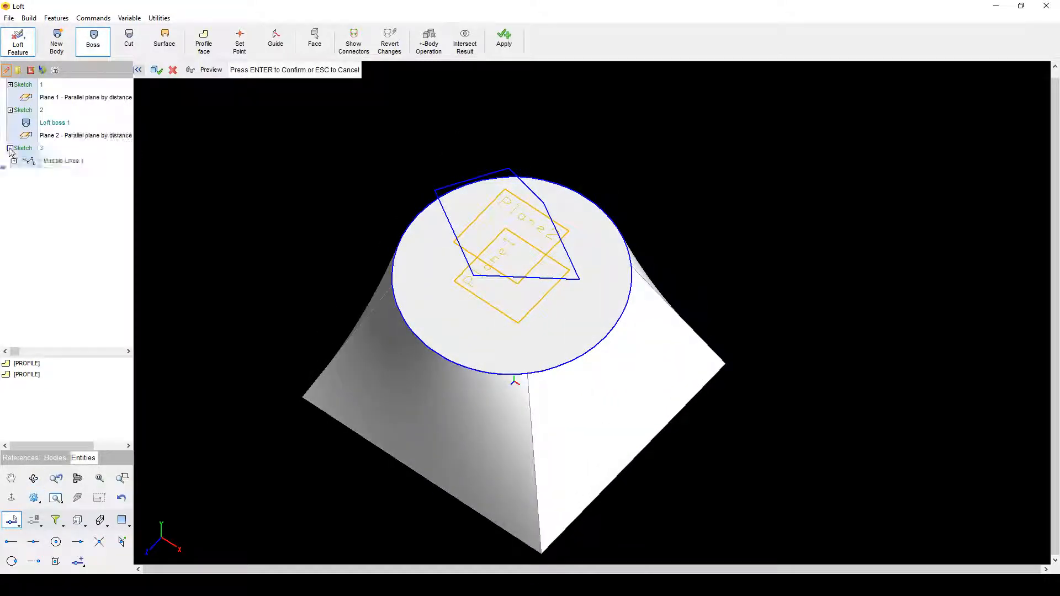
pyautogui.click(52, 161)
pyautogui.click(51, 161)
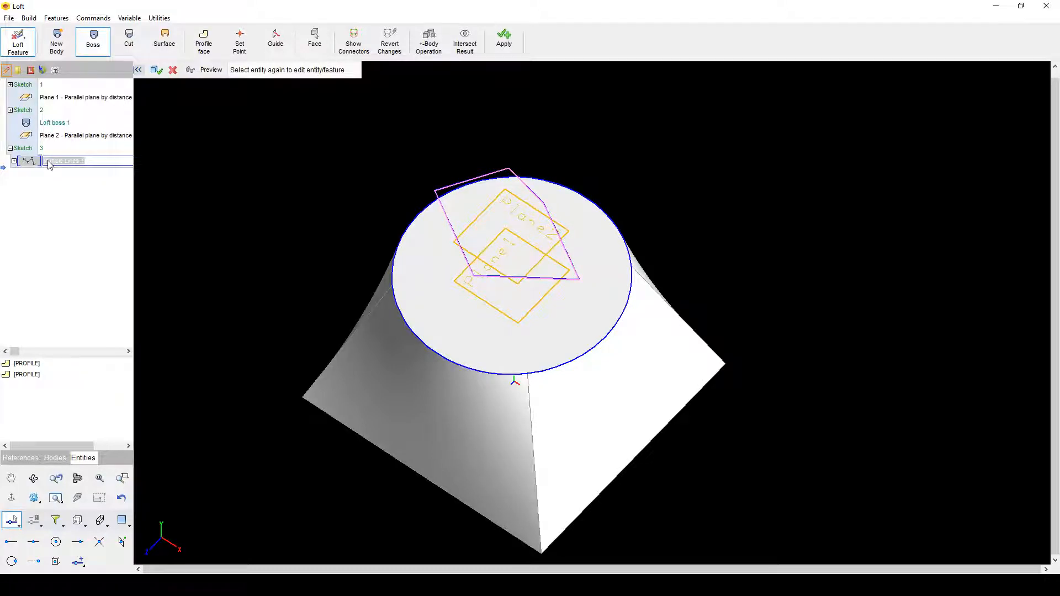
pyautogui.click(14, 160)
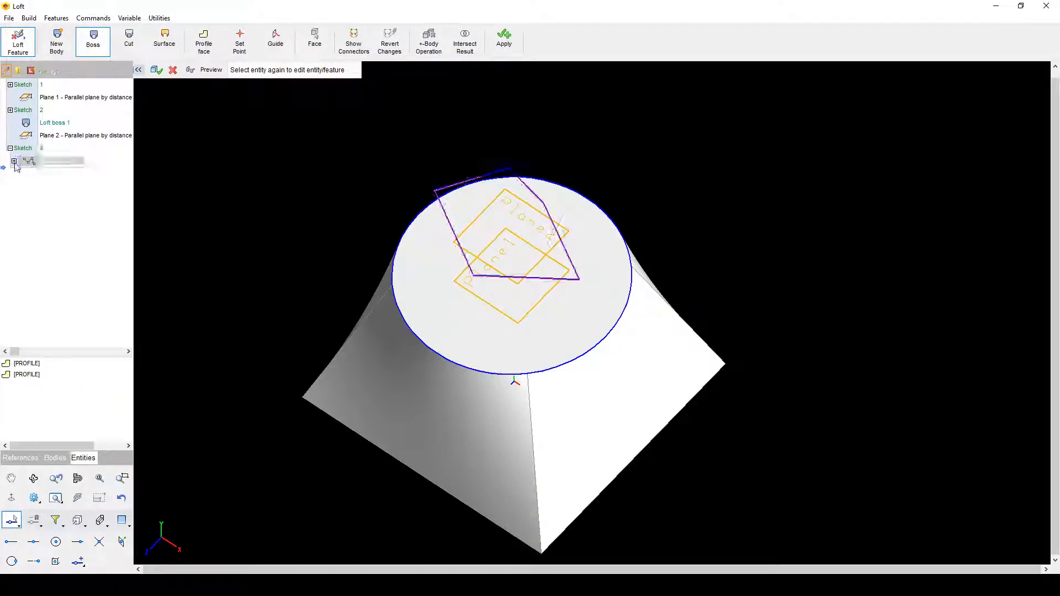
pyautogui.click(42, 174)
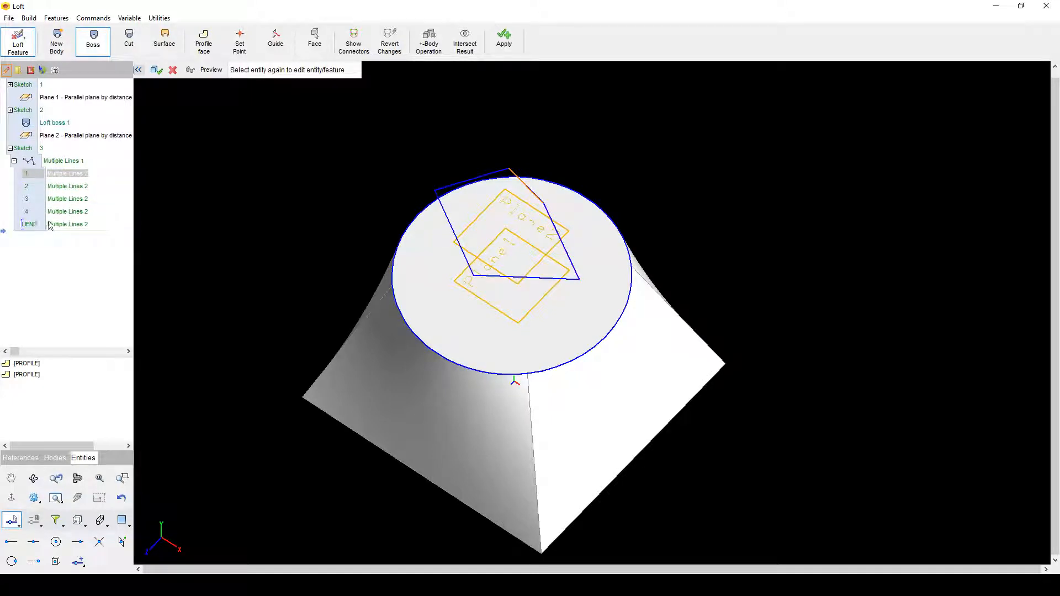
pyautogui.click(47, 187)
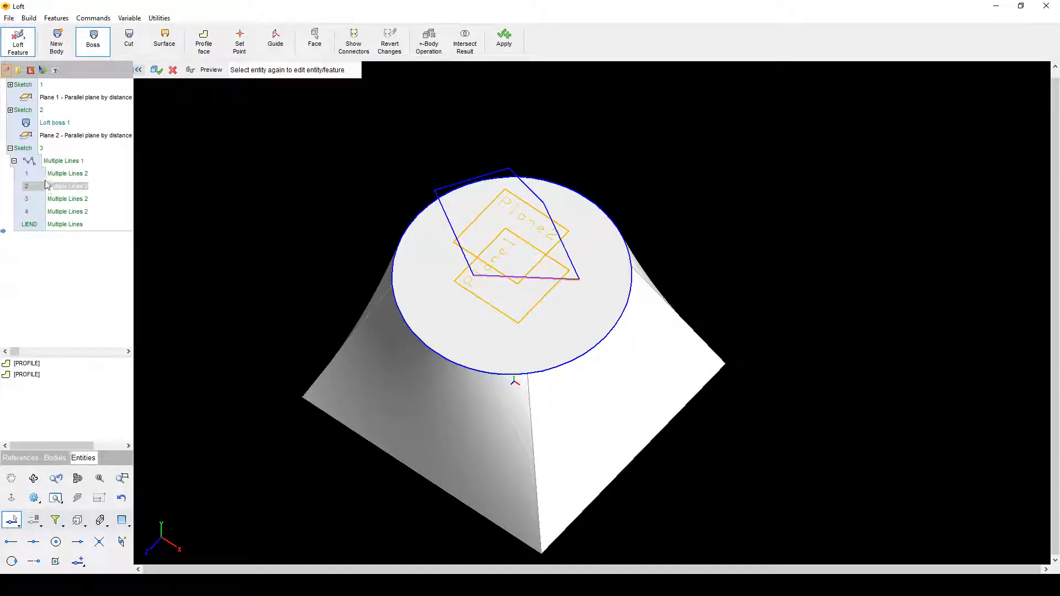
pyautogui.doubleClick(46, 163)
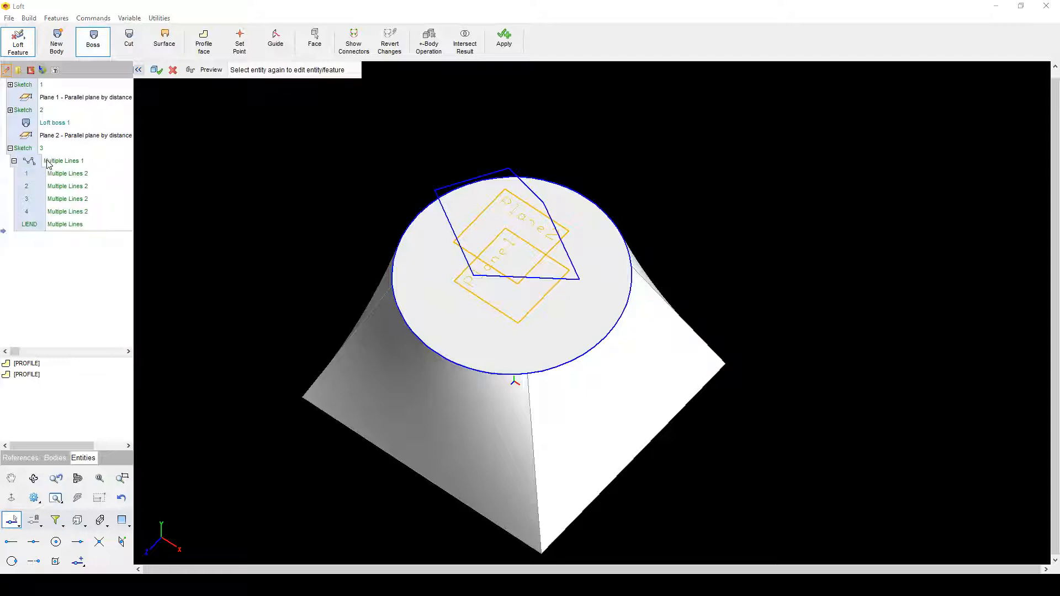
pyautogui.click(558, 329)
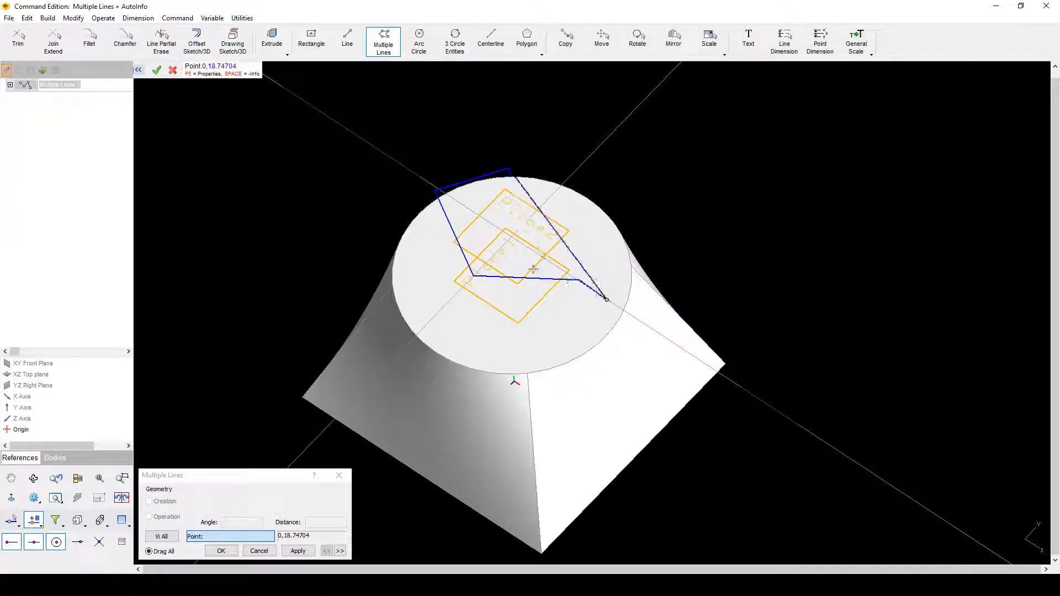
pyautogui.press('Escape')
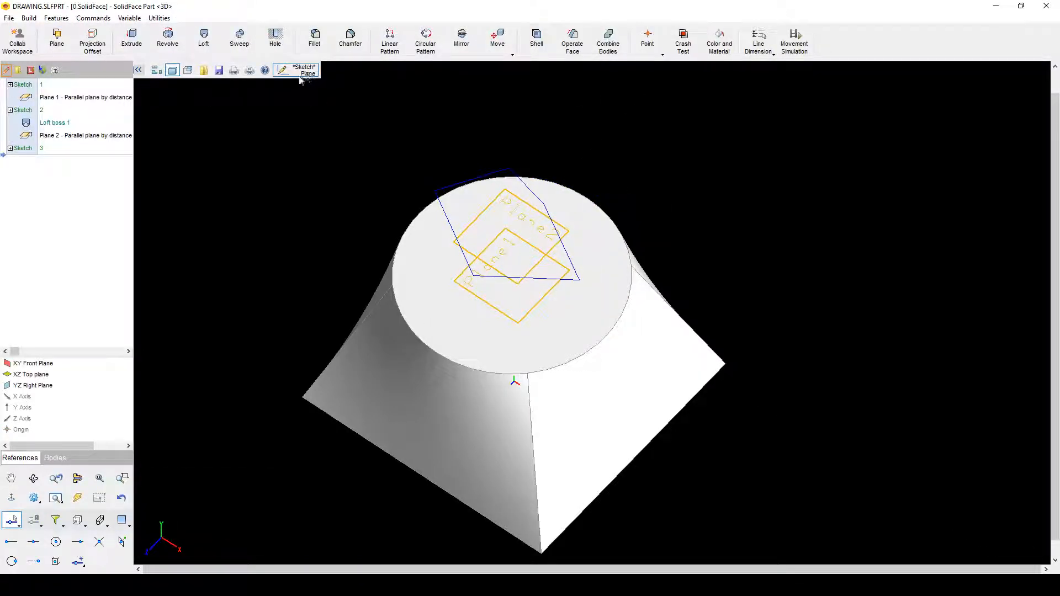
# Step: Reopen the third sketch and erase all segments of the five-sided outline with Line Partial Erase
pyautogui.click(22, 148)
pyautogui.click(22, 148)
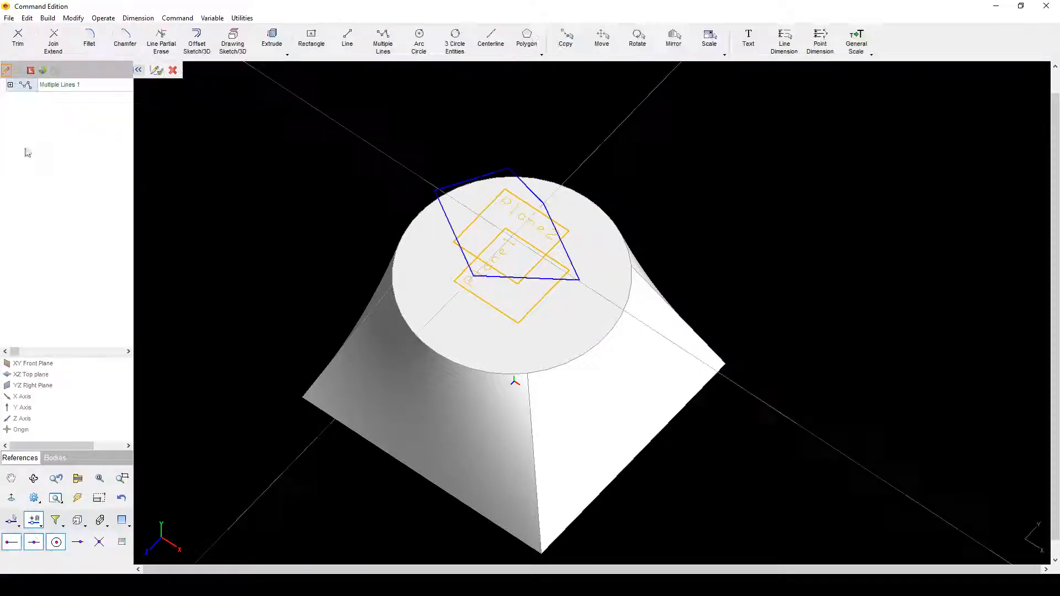
pyautogui.click(154, 48)
pyautogui.click(493, 178)
pyautogui.click(514, 176)
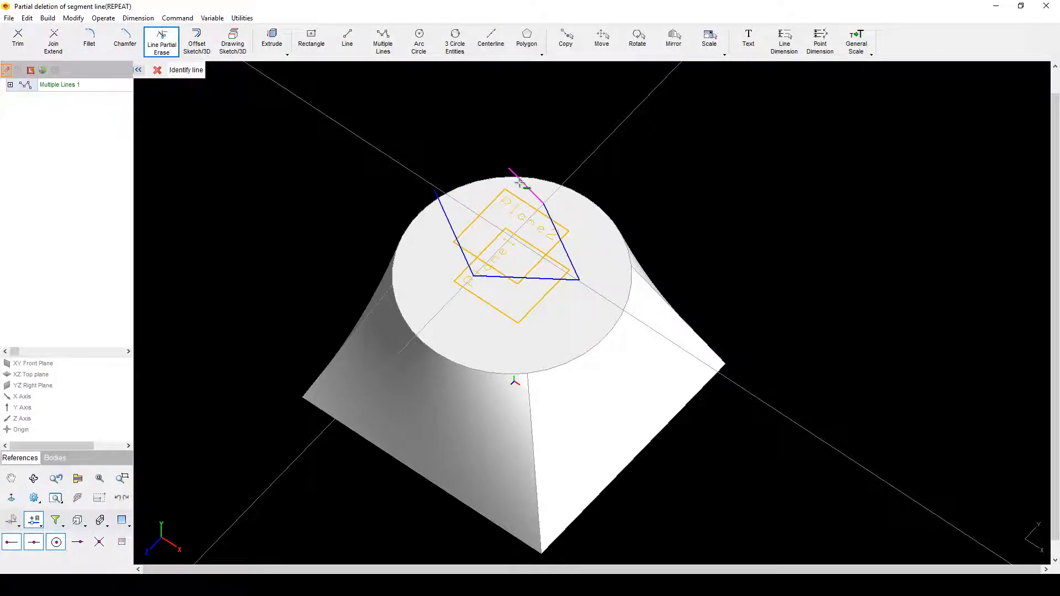
pyautogui.click(550, 222)
pyautogui.click(564, 279)
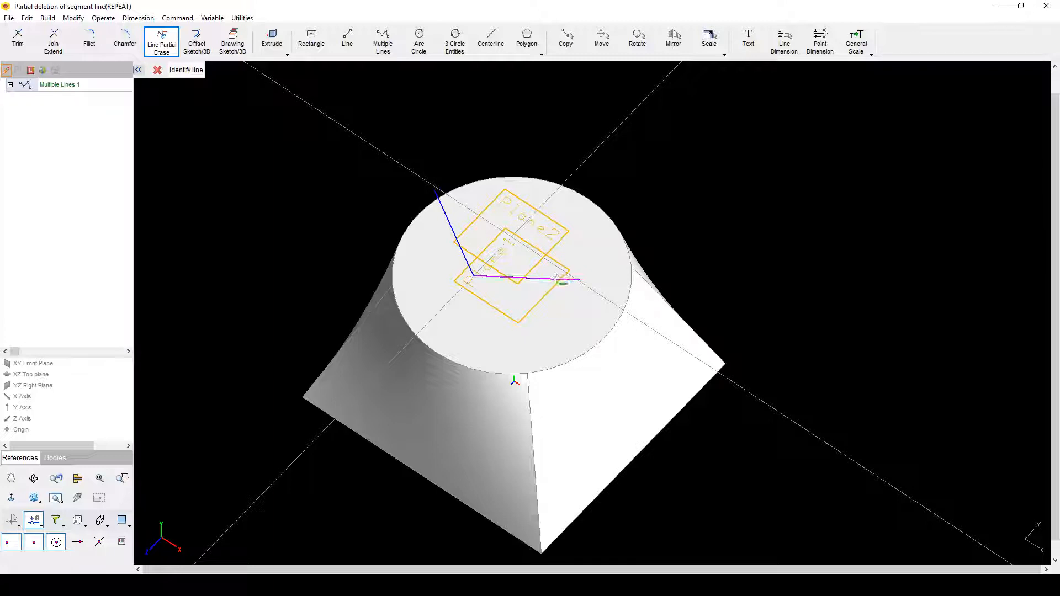
pyautogui.click(453, 232)
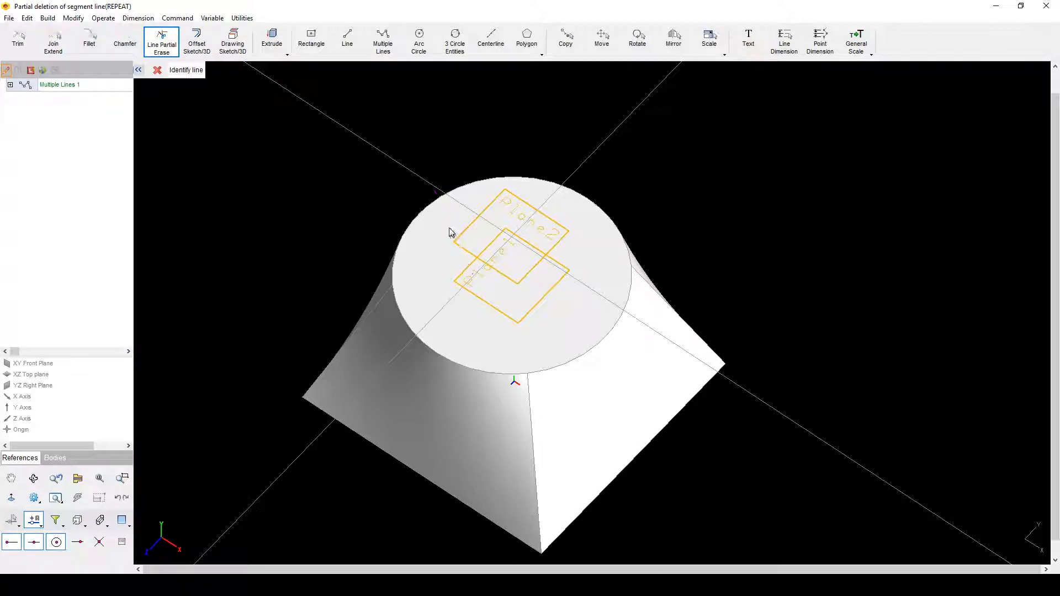
pyautogui.click(157, 70)
# Step: Draw a rectangle on the upper plane with one corner at the axes' intersection and the opposite corner inside the circle's outline
pyautogui.click(312, 40)
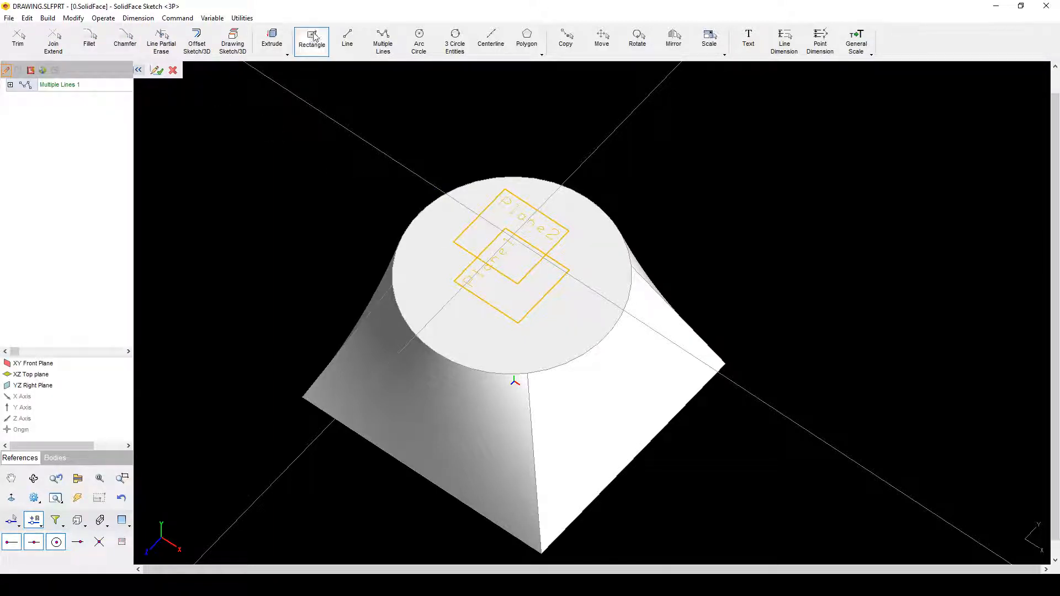
pyautogui.click(510, 237)
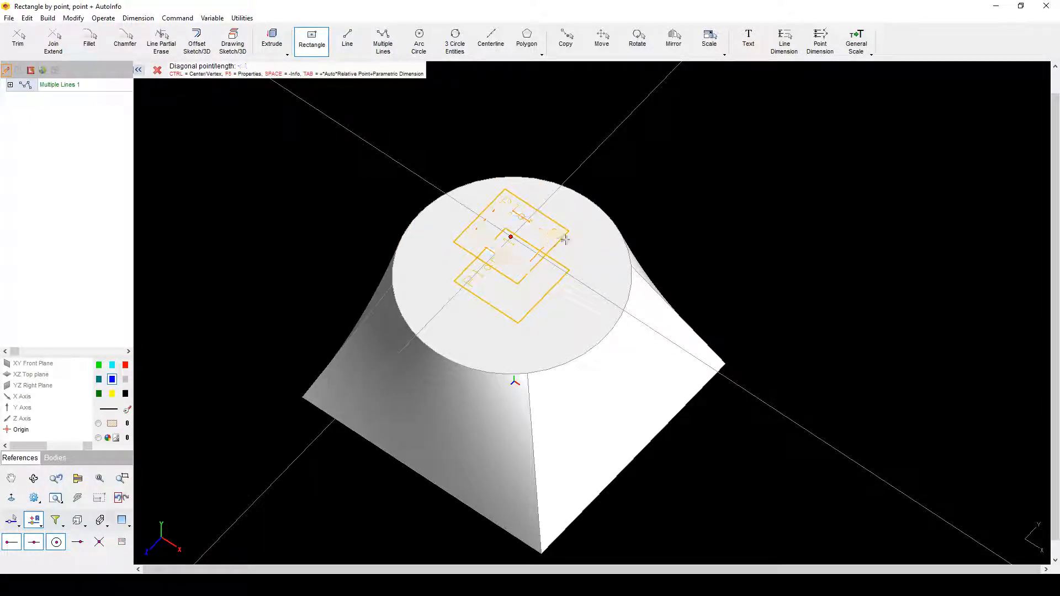
pyautogui.click(591, 227)
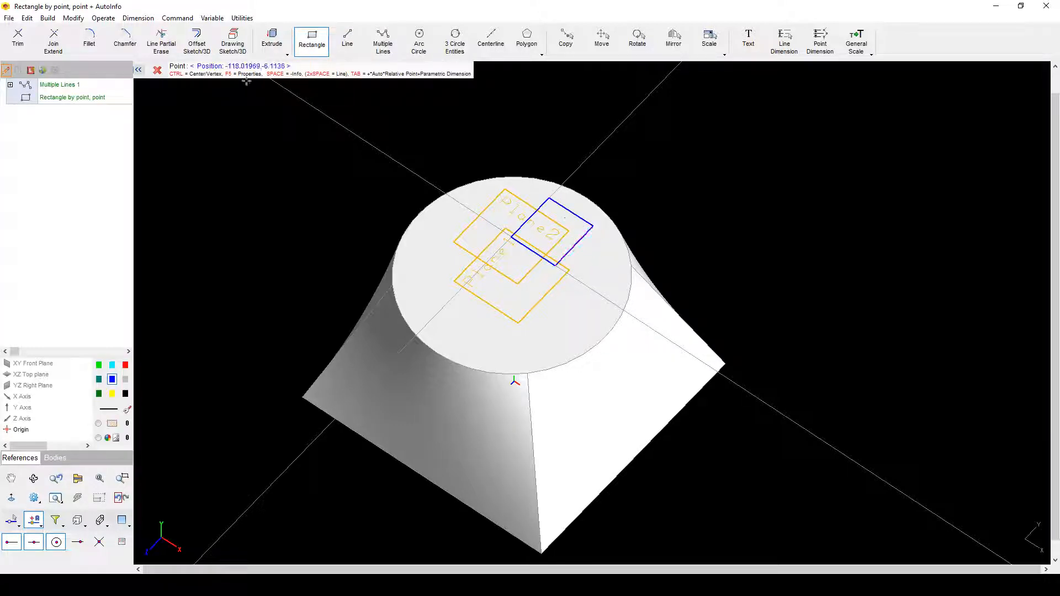
# Step: Finish the rectangle sketch and loft a boss from the circular top edge to the rectangle with default tangents
pyautogui.click(159, 72)
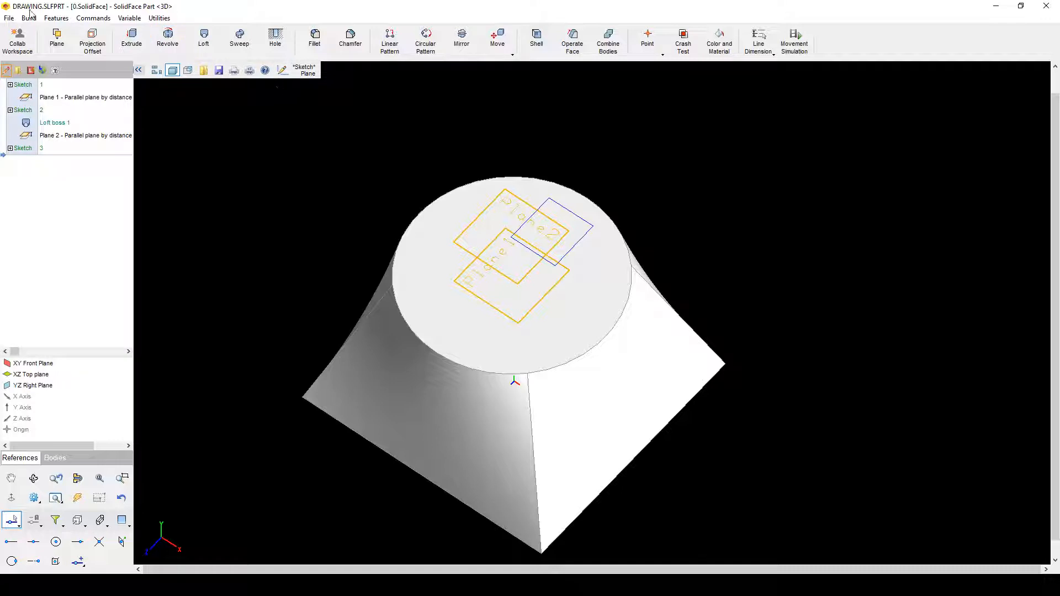
pyautogui.click(204, 39)
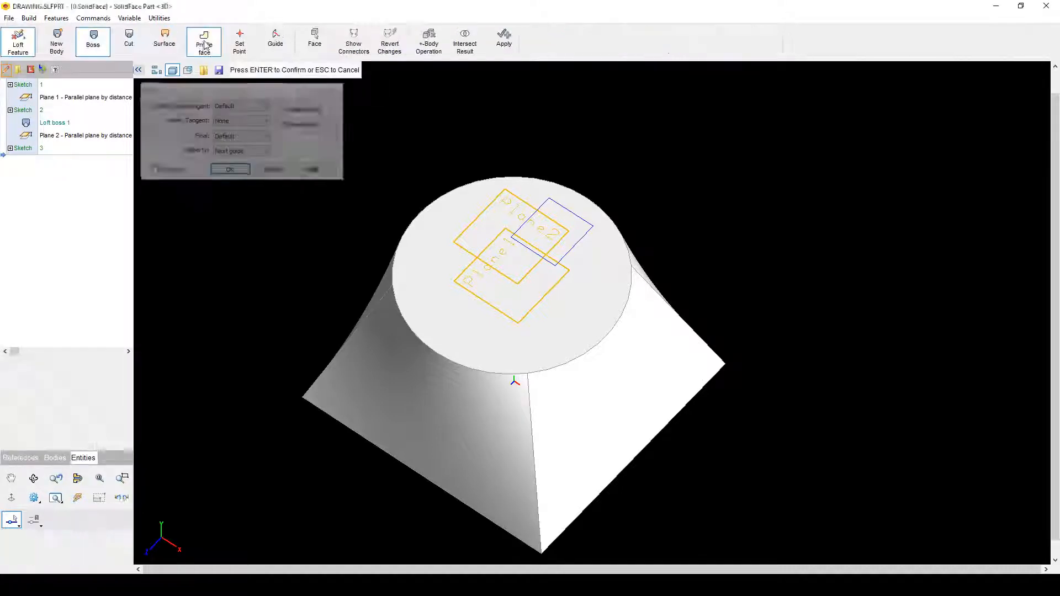
pyautogui.click(413, 289)
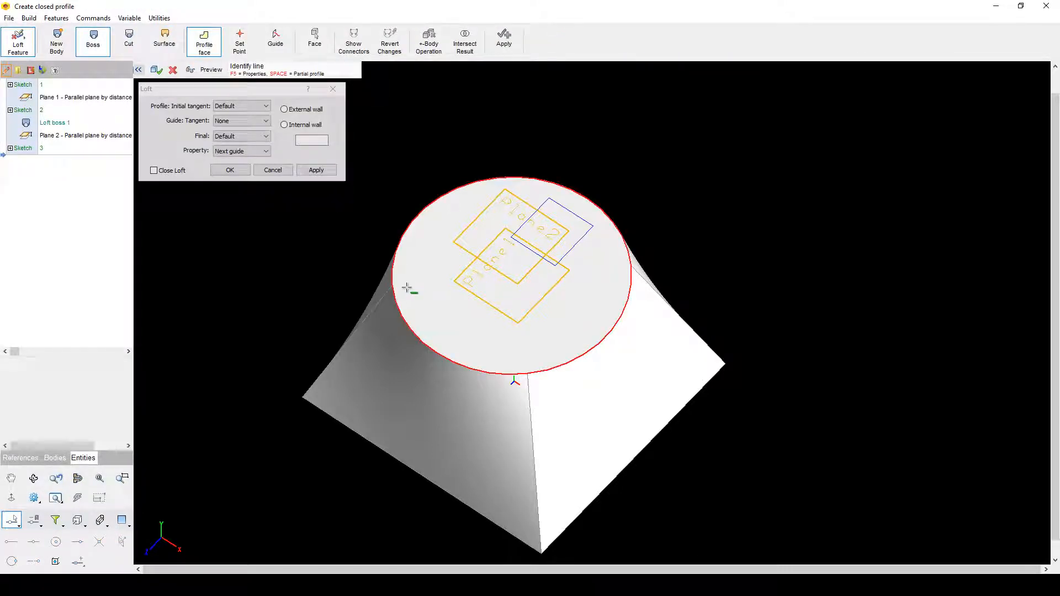
pyautogui.click(535, 211)
pyautogui.click(223, 167)
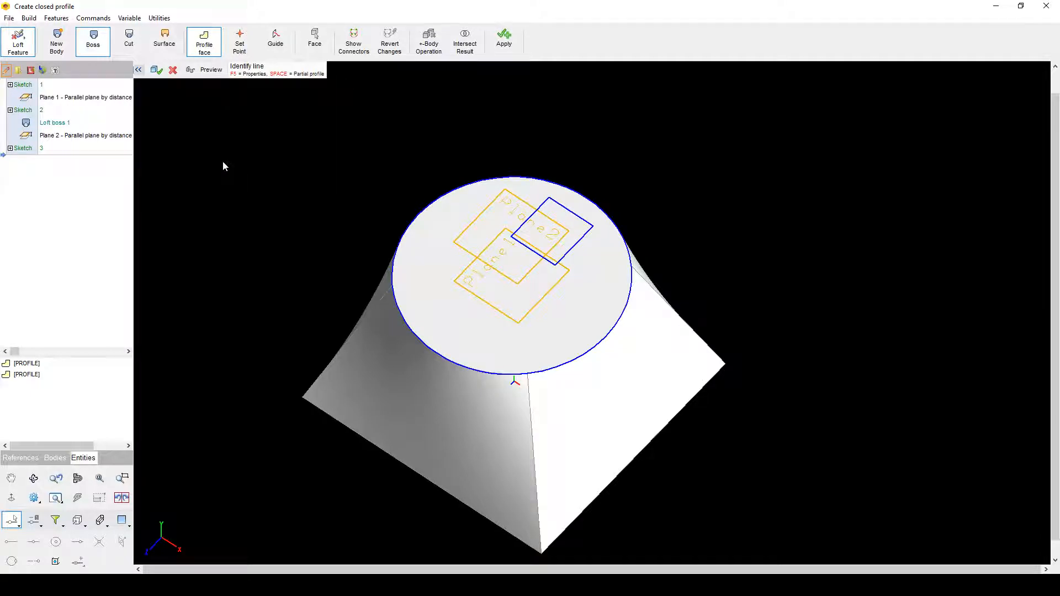
pyautogui.click(157, 72)
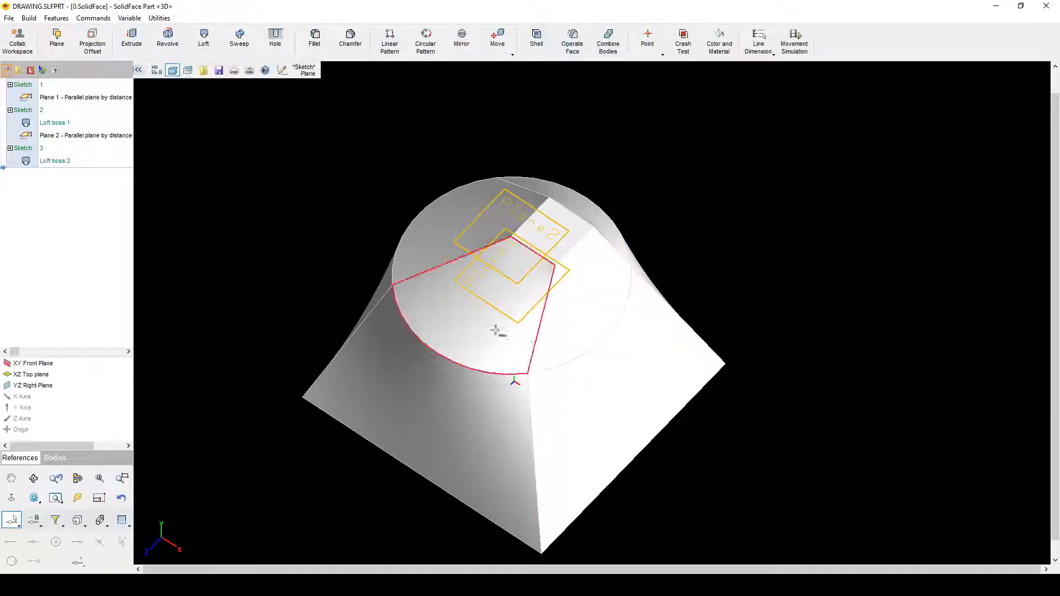
pyautogui.moveTo(495, 330); pyautogui.dragTo(398, 265, button='middle')
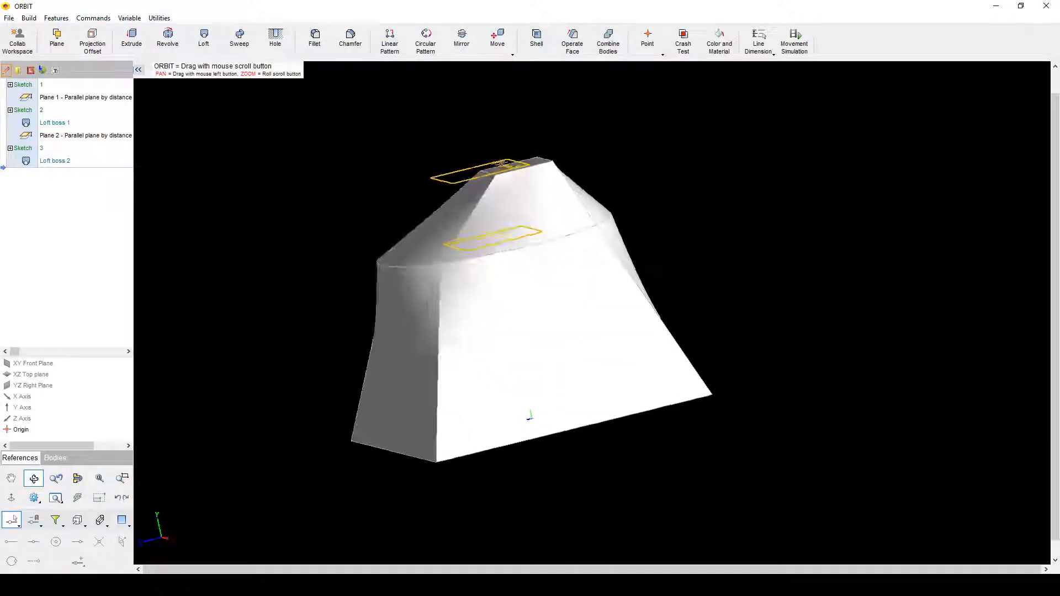
pyautogui.moveTo(531, 415)
pyautogui.mouseDown(button='middle')
pyautogui.moveTo(513, 393)
pyautogui.moveTo(518, 350)
pyautogui.moveTo(532, 336)
pyautogui.moveTo(517, 385)
pyautogui.mouseUp(button='middle')
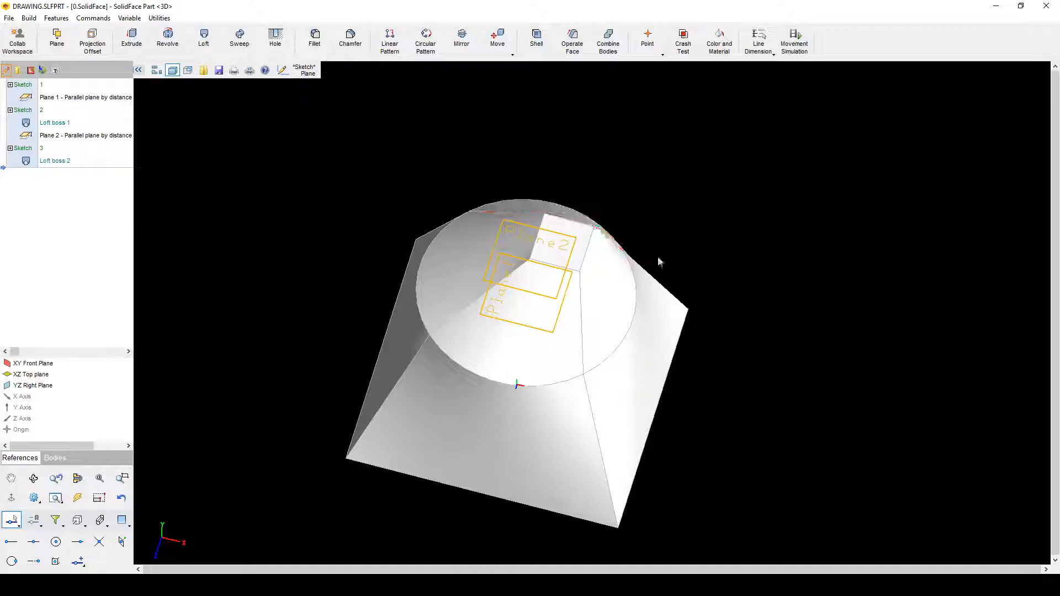
pyautogui.moveTo(658, 262)
pyautogui.mouseDown(button='middle')
pyautogui.moveTo(537, 347)
pyautogui.moveTo(605, 349)
pyautogui.moveTo(520, 372)
pyautogui.moveTo(514, 384)
pyautogui.moveTo(564, 398)
pyautogui.moveTo(577, 386)
pyautogui.moveTo(528, 393)
pyautogui.moveTo(530, 407)
pyautogui.mouseUp(button='middle')
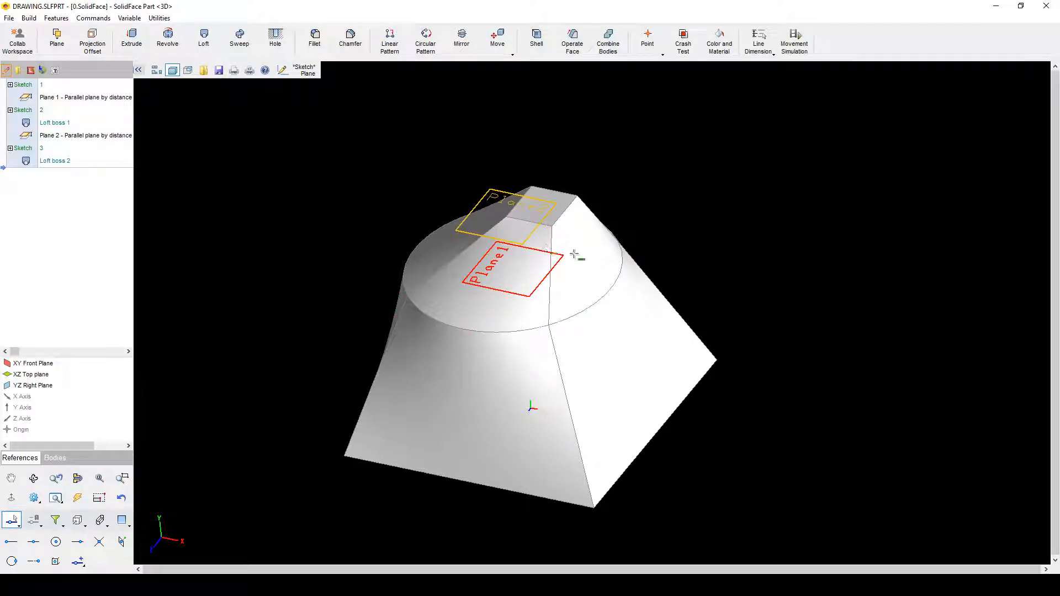
pyautogui.moveTo(575, 254)
pyautogui.mouseDown(button='middle')
pyautogui.moveTo(564, 235)
pyautogui.moveTo(488, 291)
pyautogui.mouseUp(button='middle')
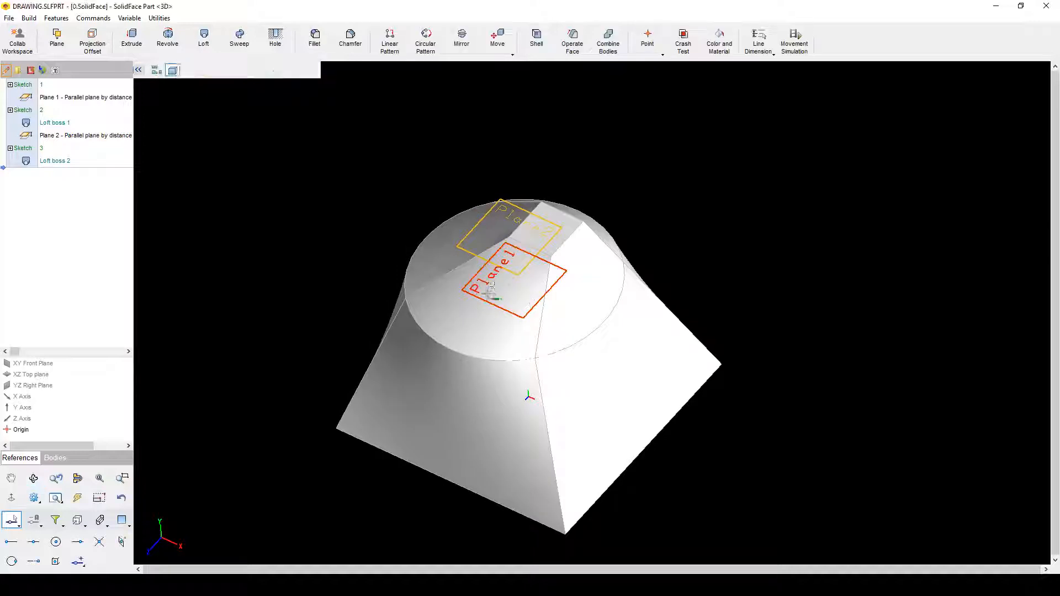
pyautogui.click(489, 291)
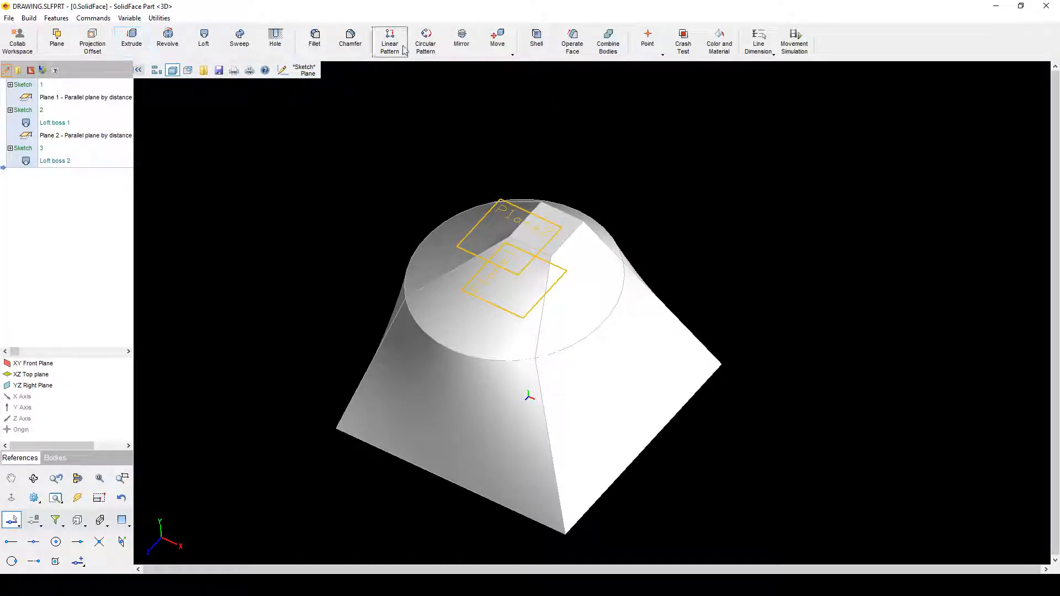
# Step: Try to mirror the lower lofted boss about the small rectangular face on top of the upper loft
pyautogui.click(462, 40)
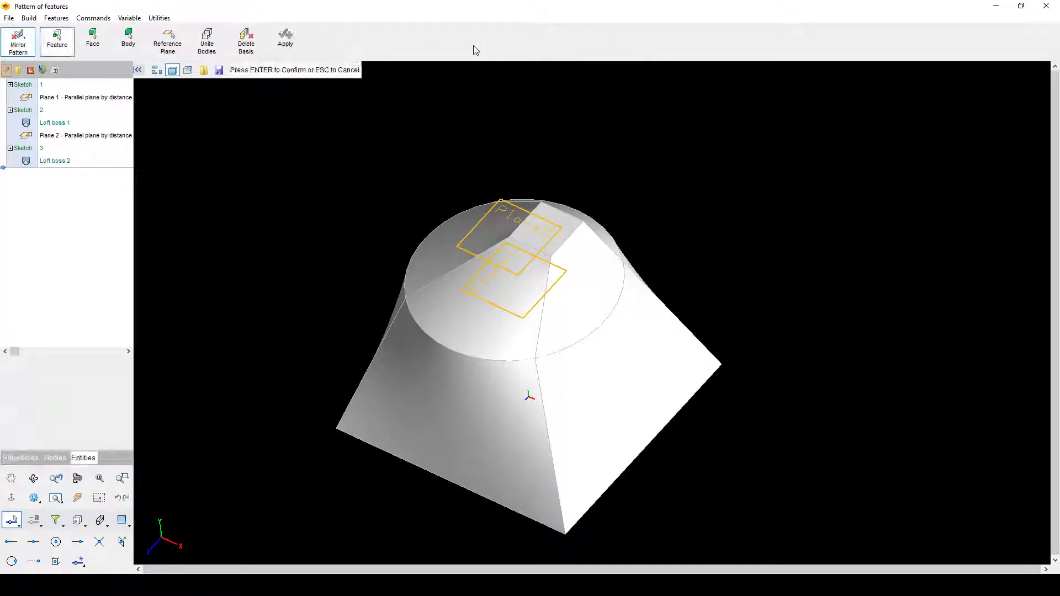
pyautogui.click(485, 394)
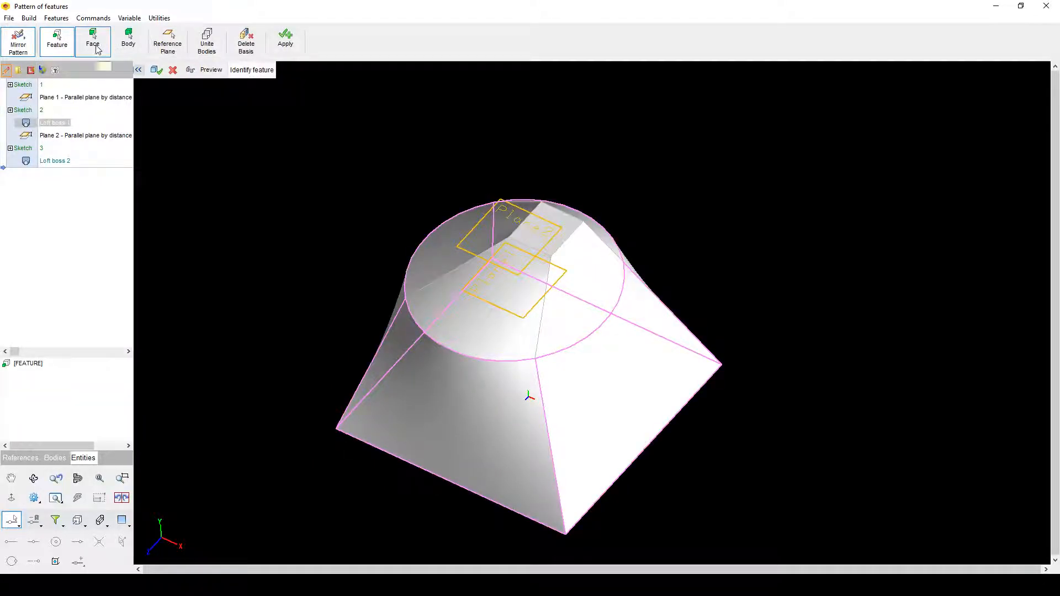
pyautogui.click(282, 50)
pyautogui.click(548, 236)
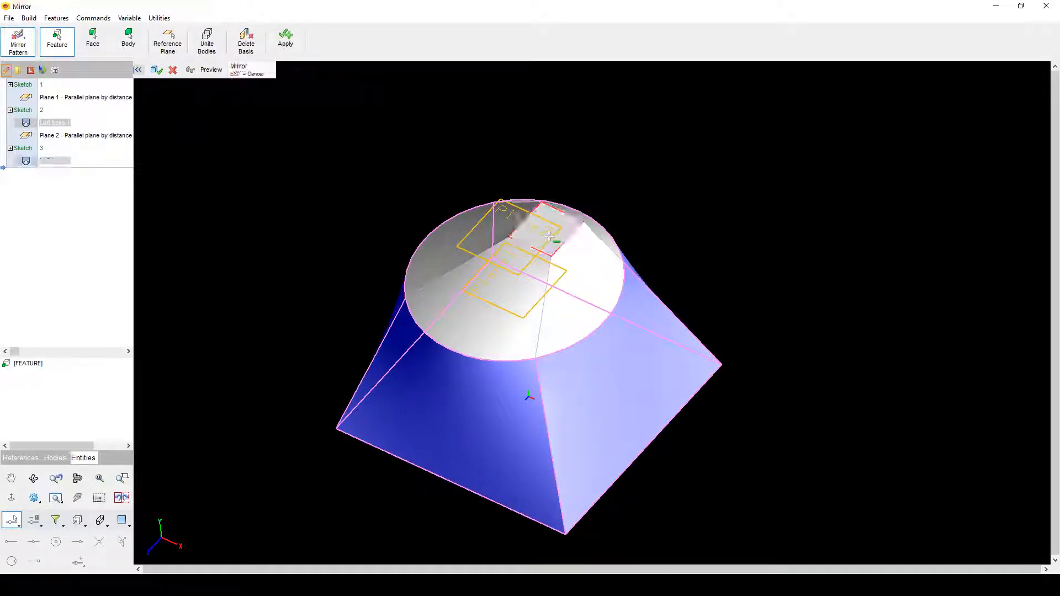
pyautogui.click(157, 71)
pyautogui.click(157, 70)
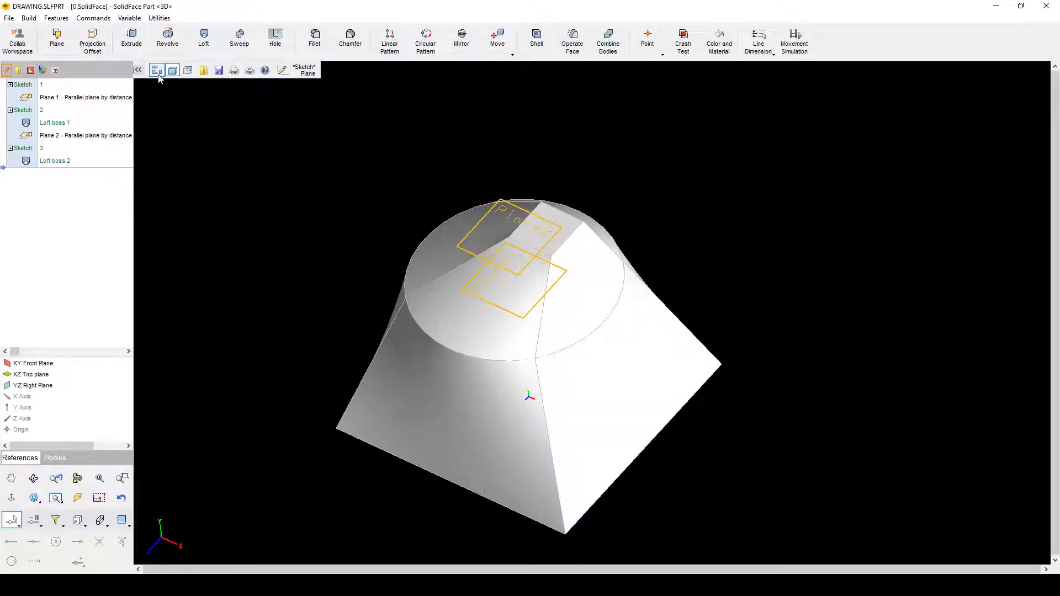
# Step: Try to mirror both lofted bosses together, using the small rectangular top face as the reference plane
pyautogui.moveTo(539, 296); pyautogui.dragTo(544, 210, button='middle')
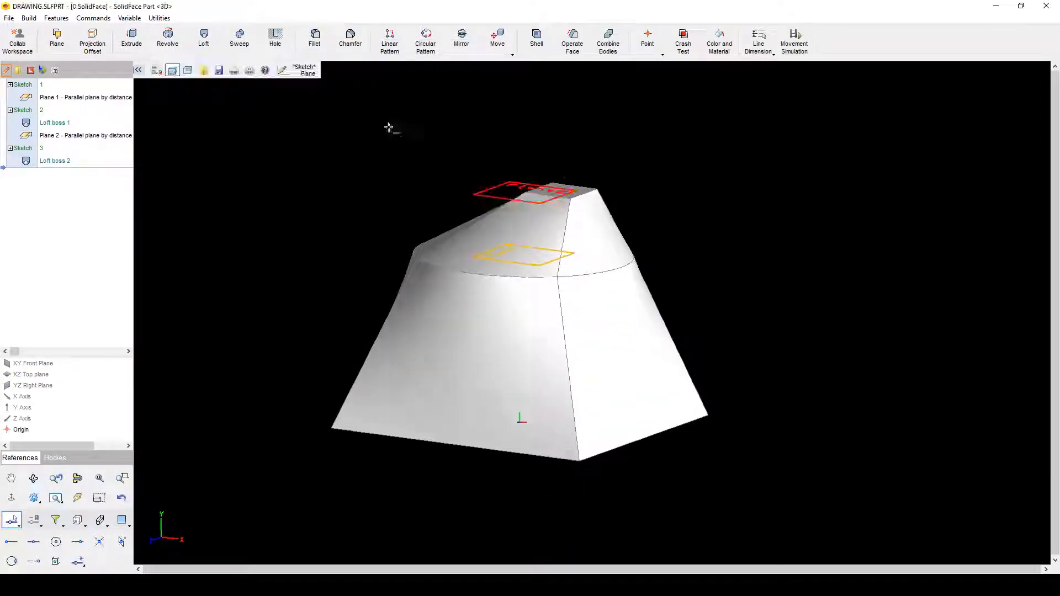
pyautogui.click(462, 50)
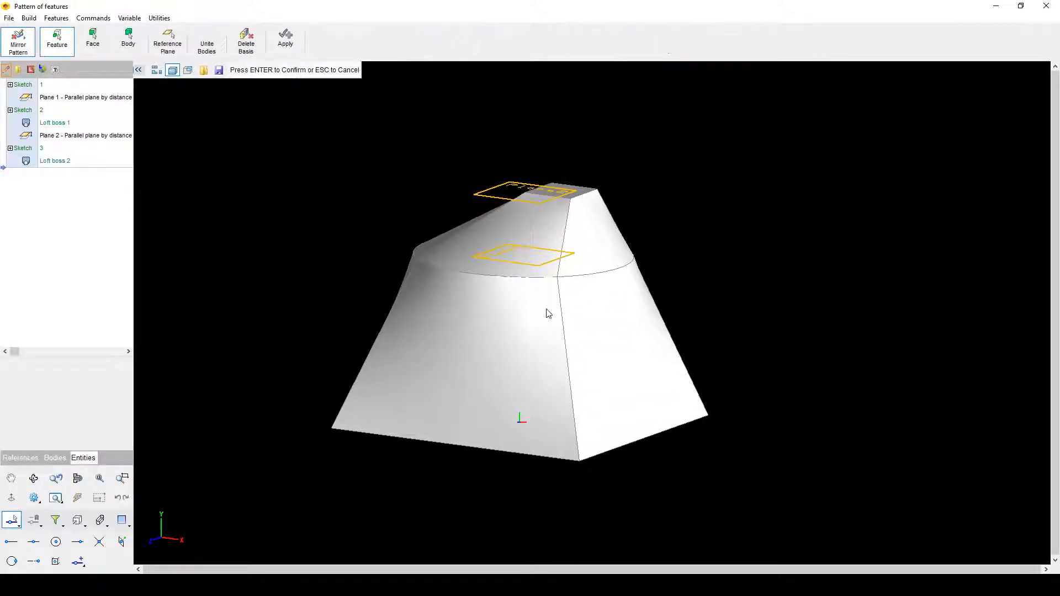
pyautogui.click(505, 348)
pyautogui.click(509, 237)
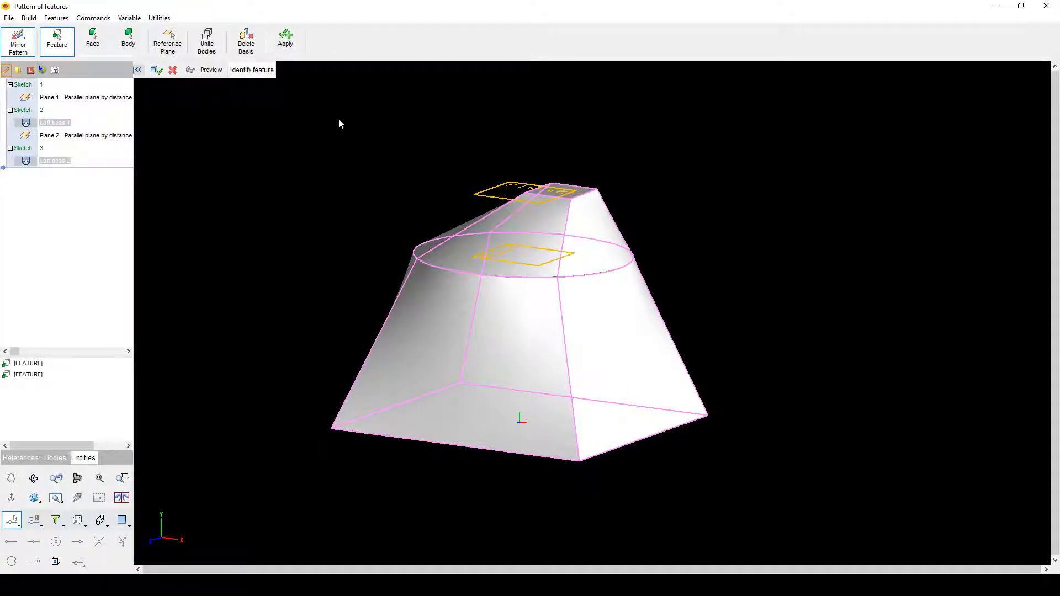
pyautogui.click(168, 44)
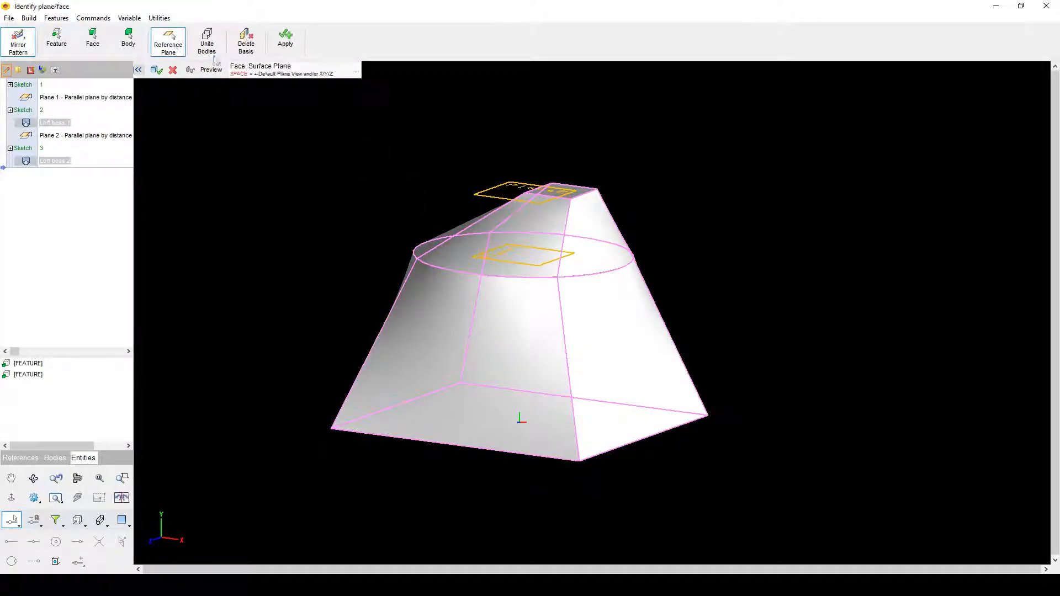
pyautogui.click(560, 191)
pyautogui.click(157, 70)
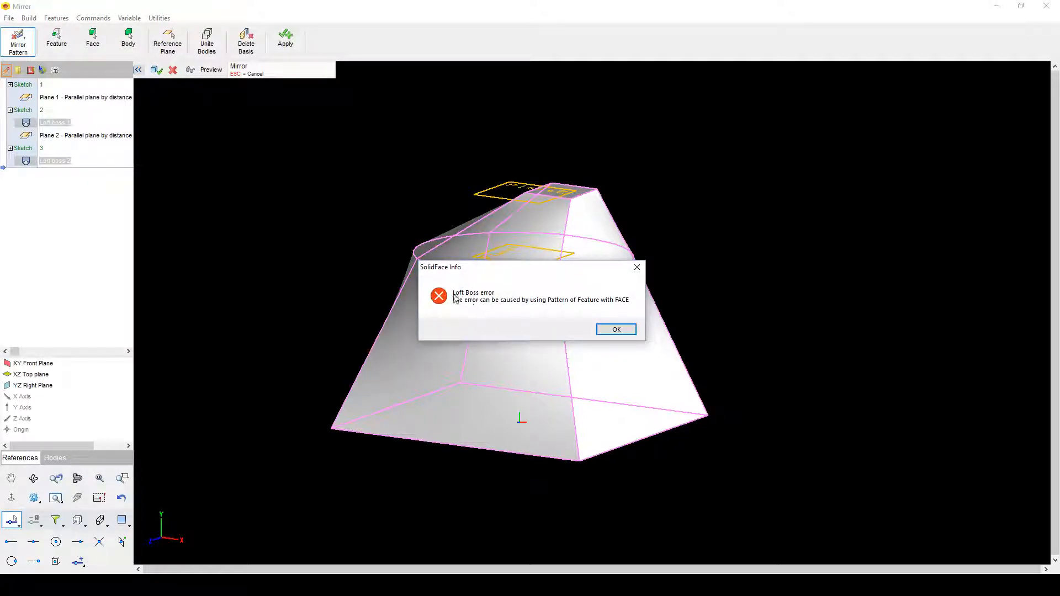
pyautogui.click(617, 329)
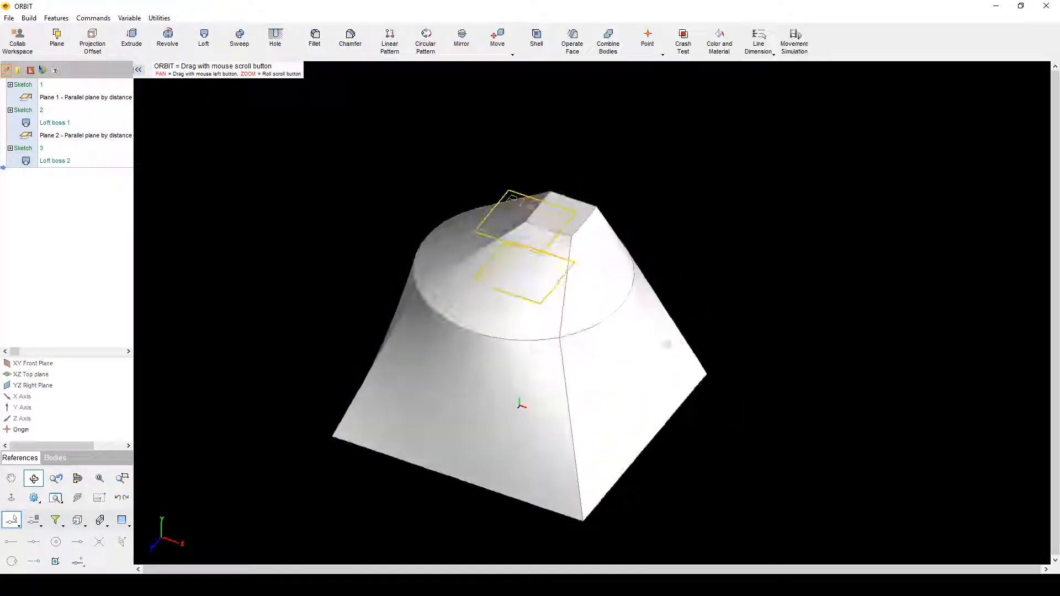
pyautogui.moveTo(667, 344)
pyautogui.mouseDown(button='middle')
pyautogui.moveTo(579, 228)
pyautogui.moveTo(657, 299)
pyautogui.moveTo(666, 362)
pyautogui.moveTo(513, 385)
pyautogui.moveTo(523, 407)
pyautogui.moveTo(542, 407)
pyautogui.mouseUp(button='middle')
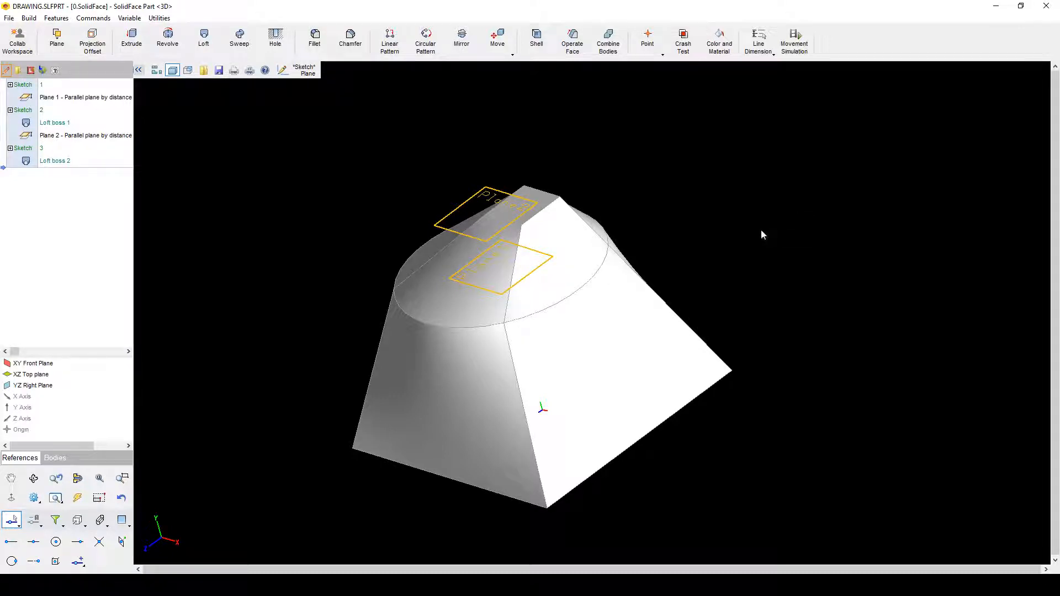
pyautogui.moveTo(767, 152)
pyautogui.mouseDown(button='middle')
pyautogui.moveTo(822, 219)
pyautogui.moveTo(711, 193)
pyautogui.mouseUp(button='middle')
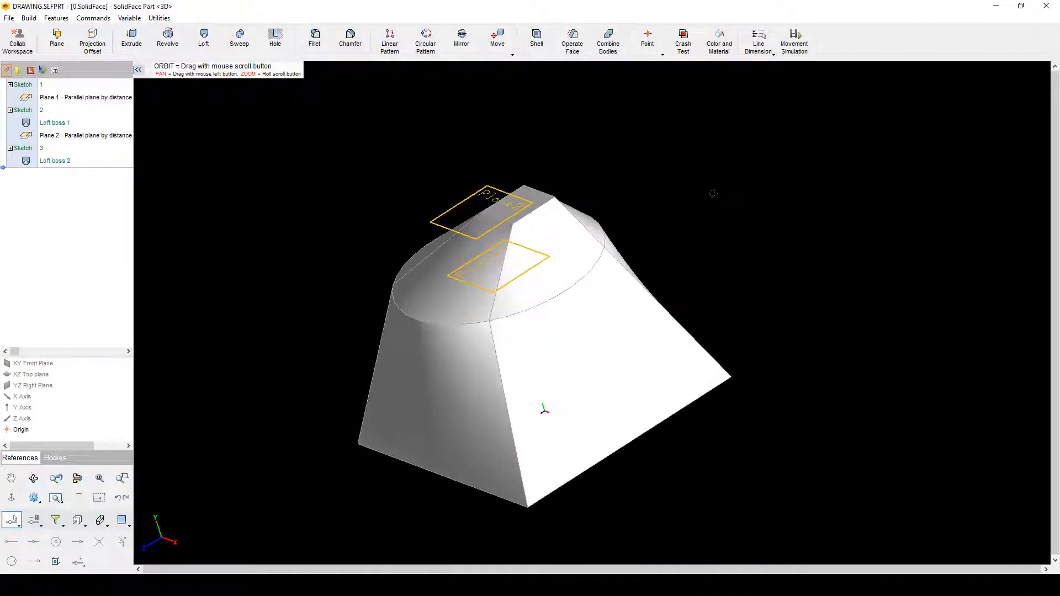